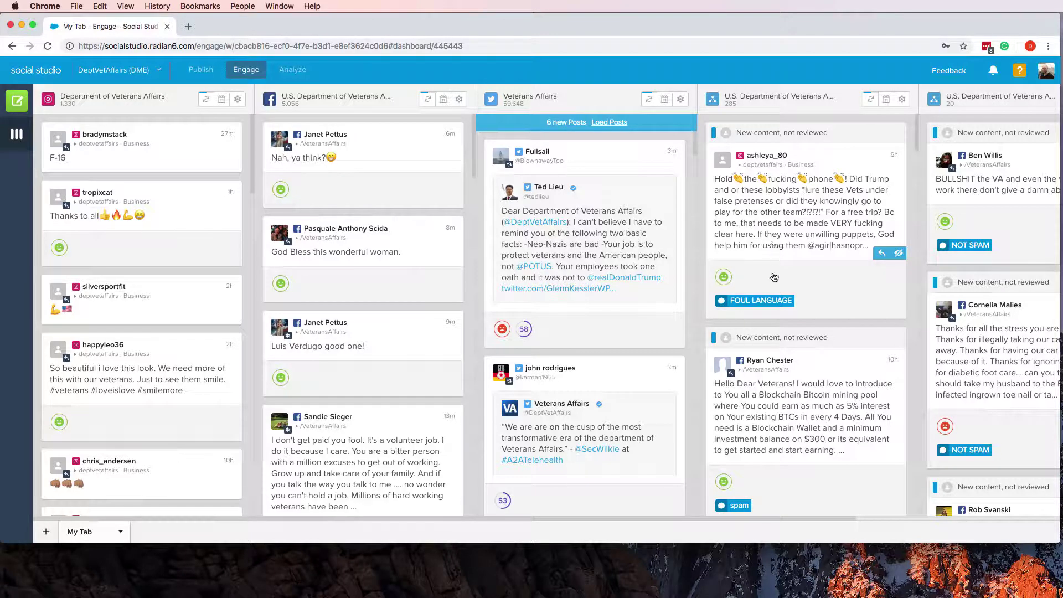
Inspect the newest FOUL LANGUAGE post in the multi-account U.S. Department of Veterans Affairs column and view its conversation
click(764, 233)
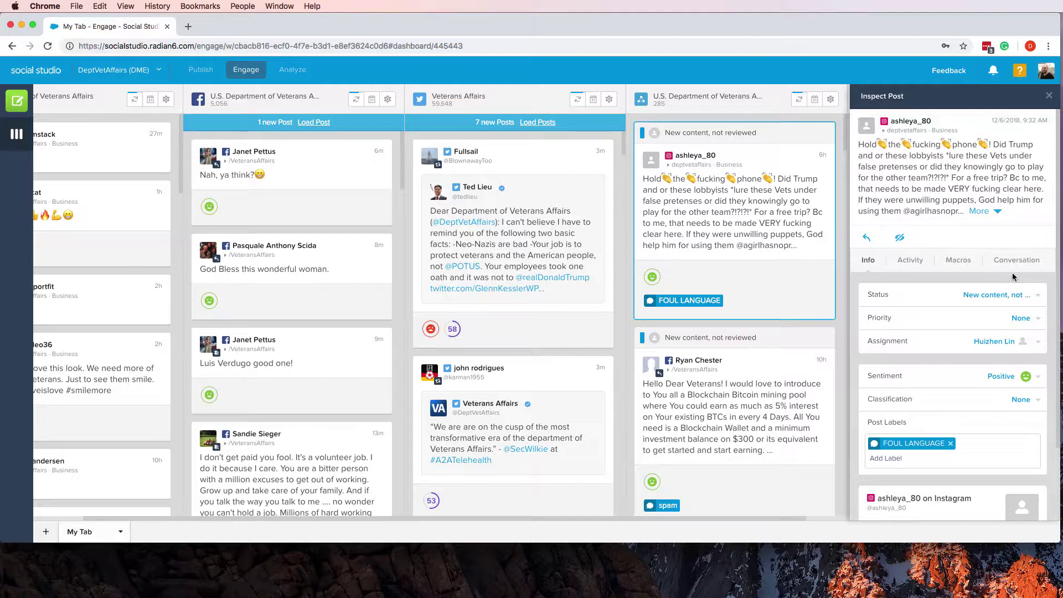
click(1000, 262)
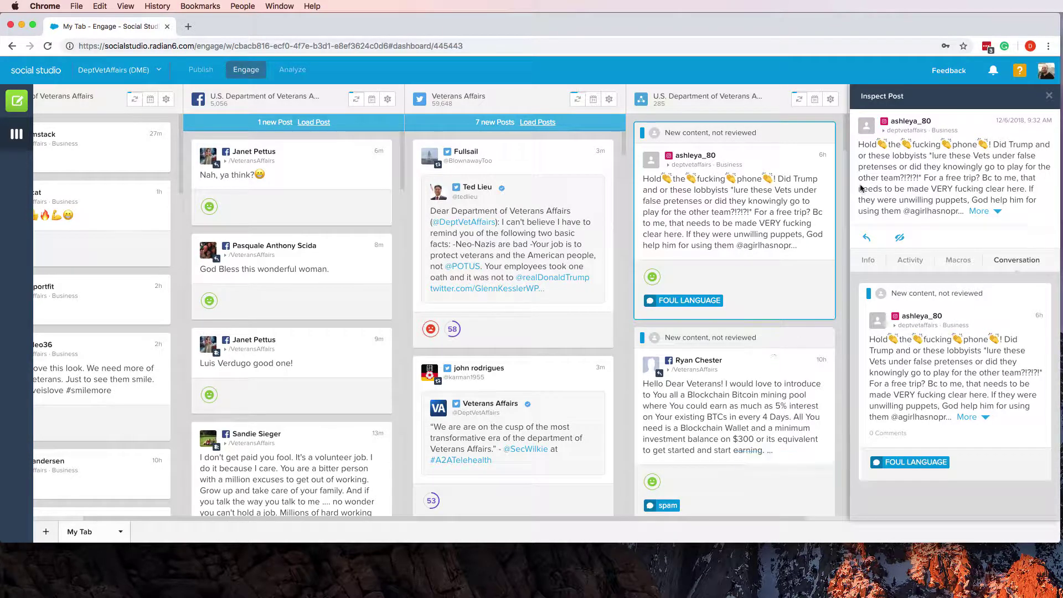
Inspect the #CommunismIsDead Instagram comment labeled SPAM and read its conversation from the parent #VeteranOfTheDay post down to the flagged comment
drag(846, 142, 839, 219)
scroll(839, 219, down, 5)
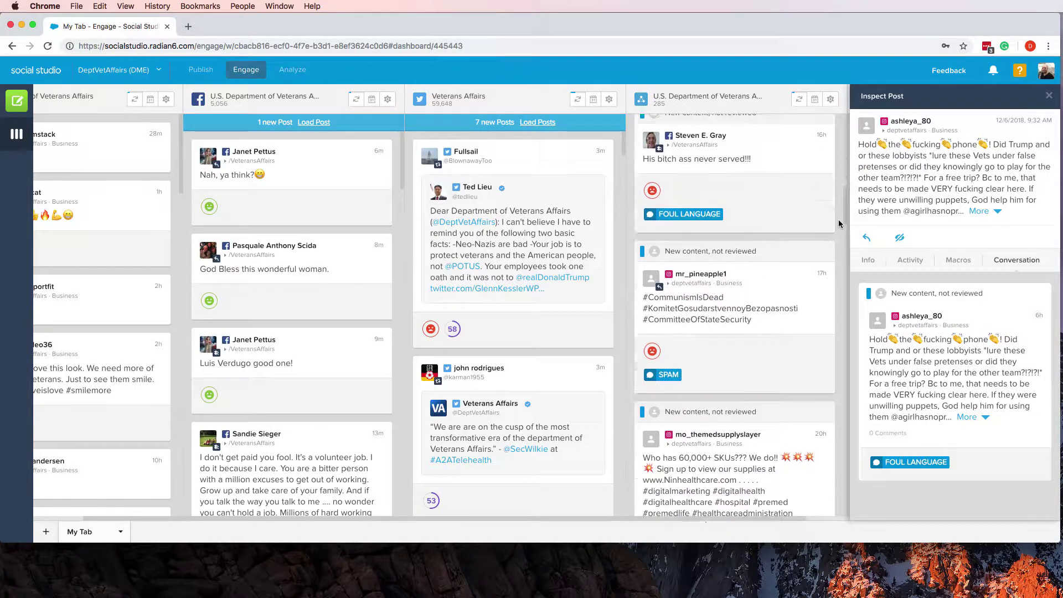
scroll(837, 235, up, 2)
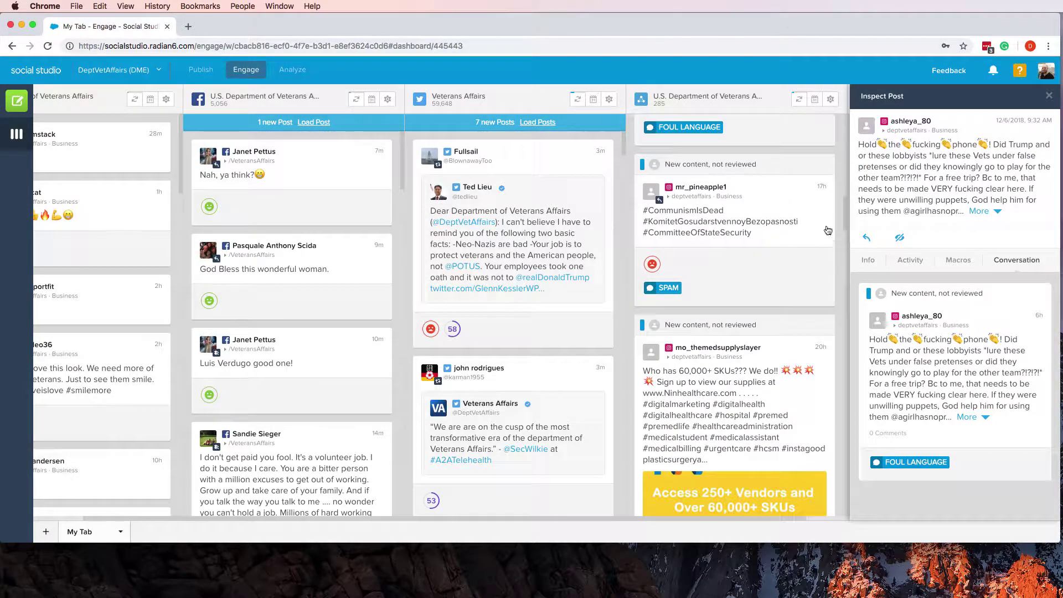
click(750, 217)
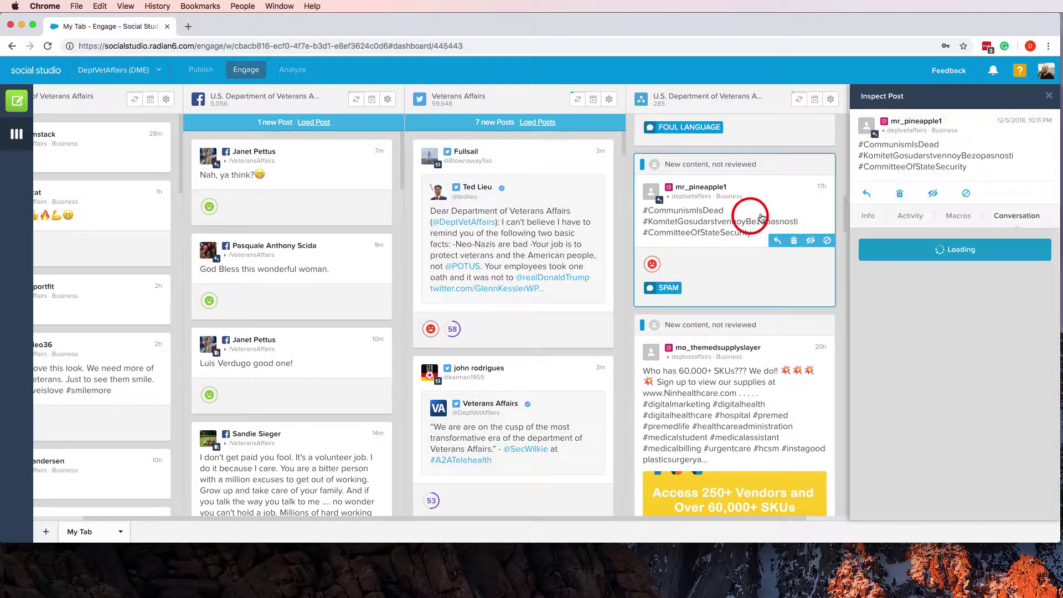
click(996, 220)
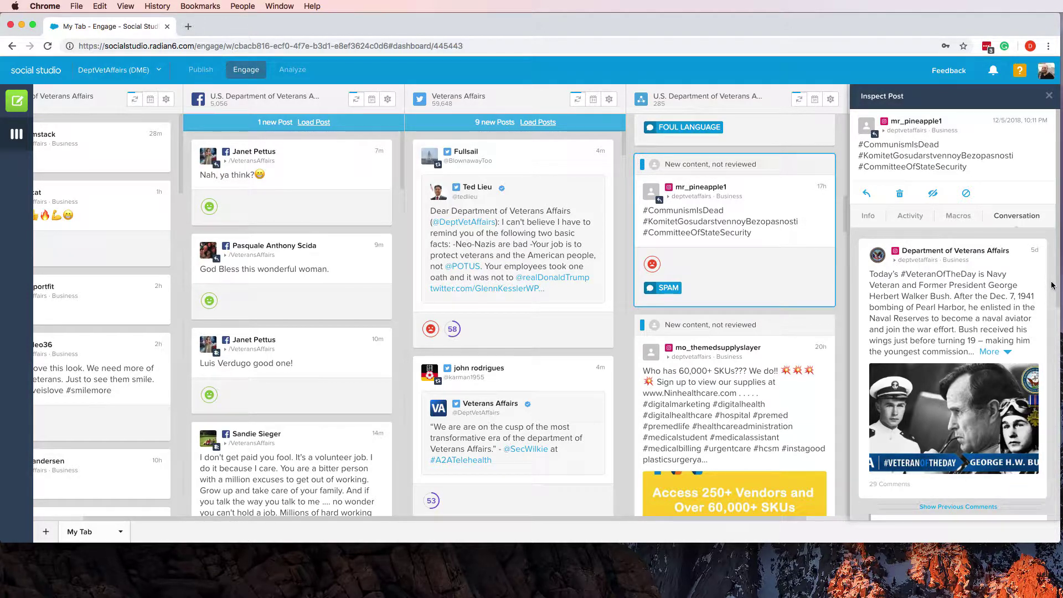
scroll(1055, 287, down, 5)
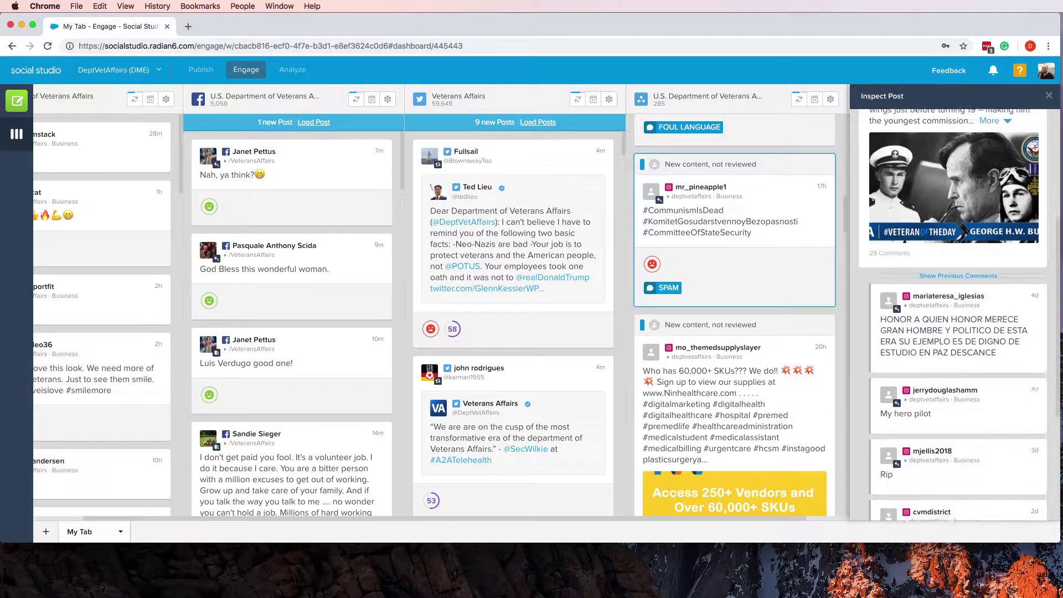
scroll(1054, 287, down, 5)
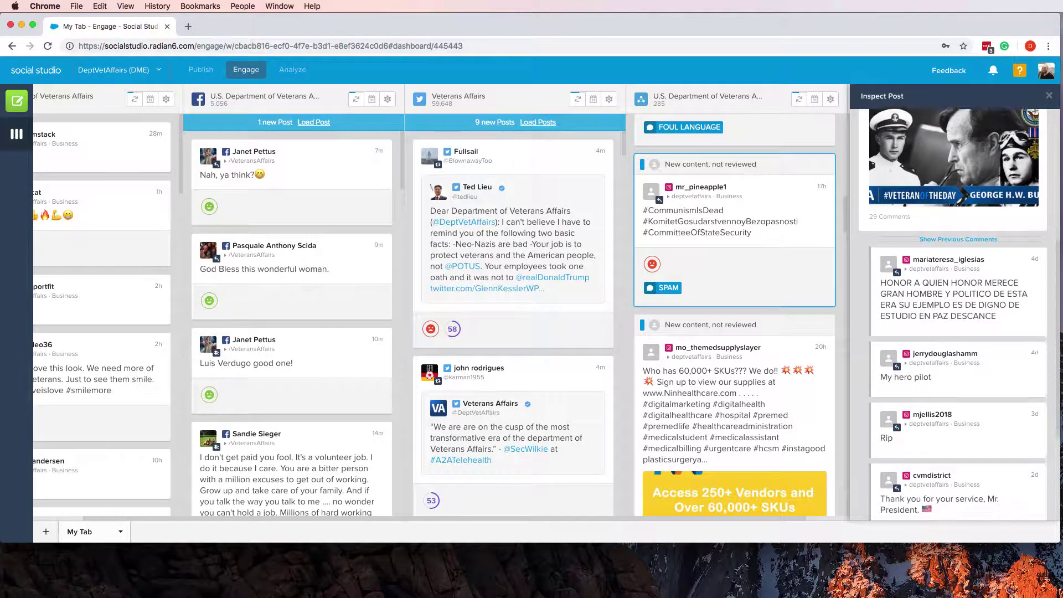
mouse_move(982, 429)
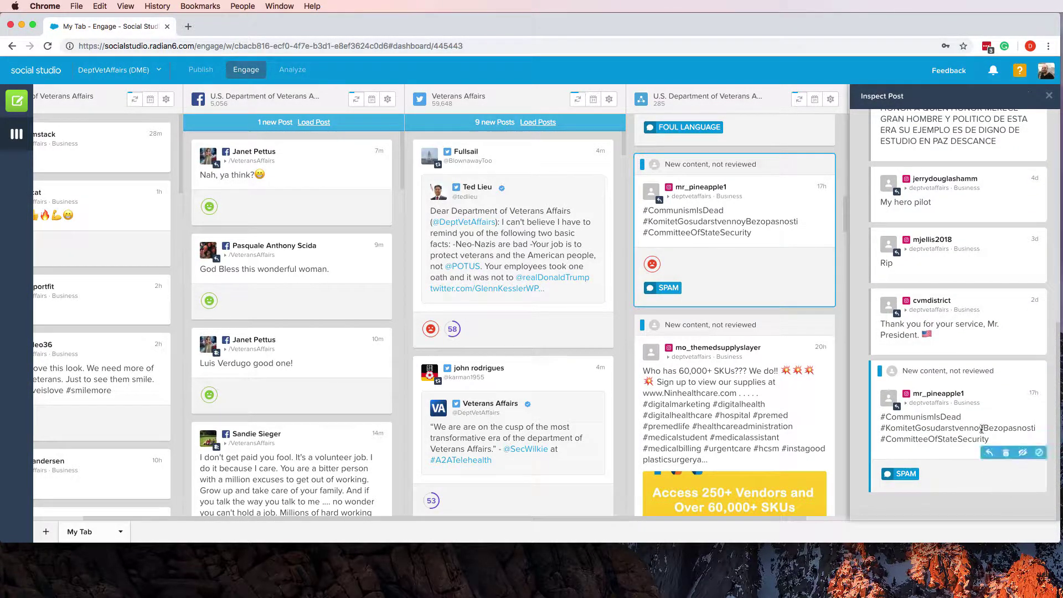
Reopen the newest FOUL LANGUAGE post in the same column and expand its full text in the conversation
scroll(778, 232, up, 13)
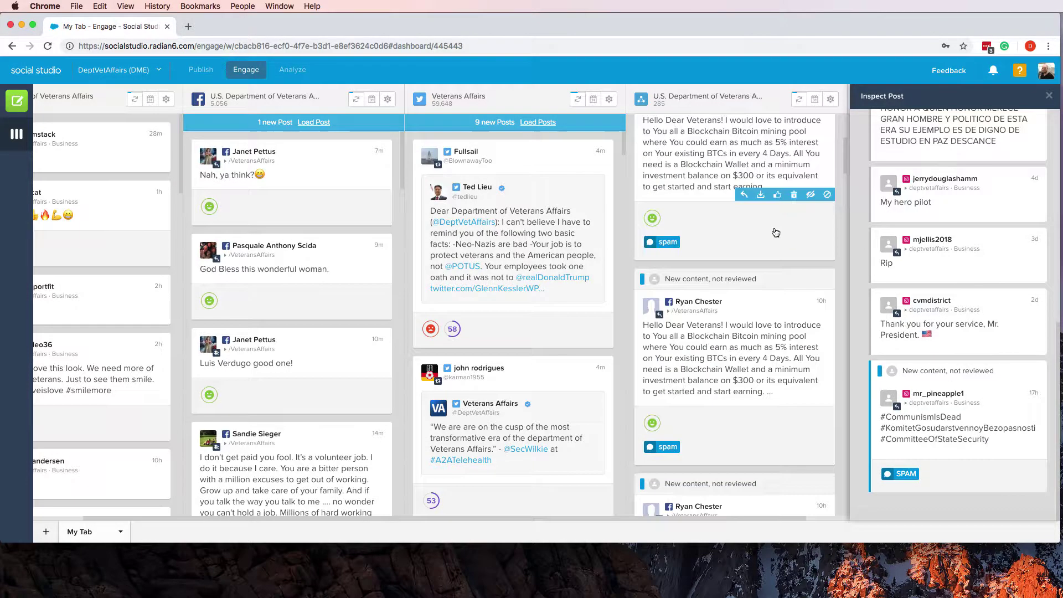
scroll(777, 232, up, 3)
click(756, 198)
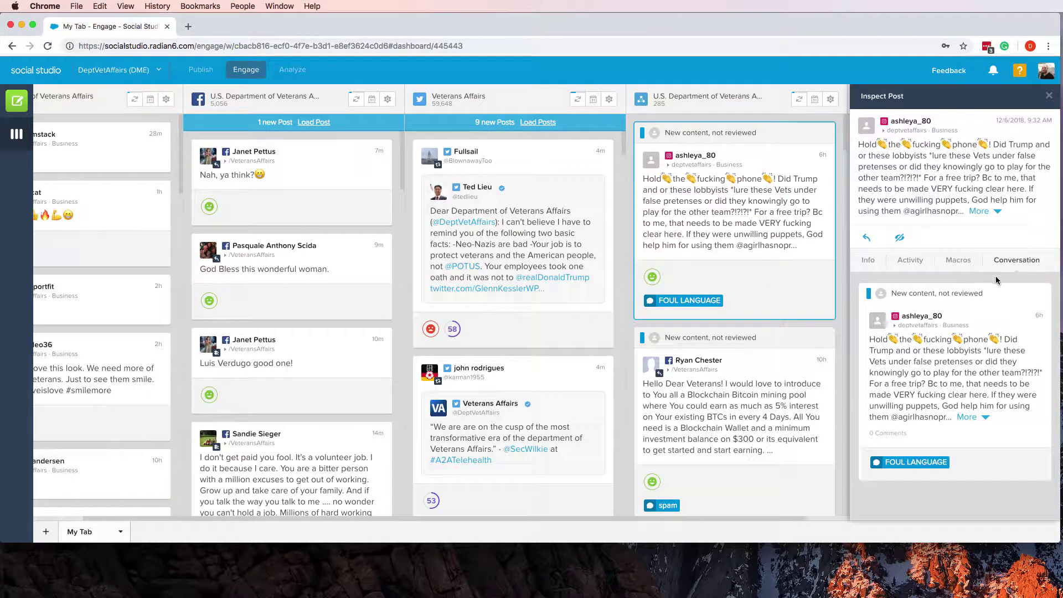
mouse_move(990, 293)
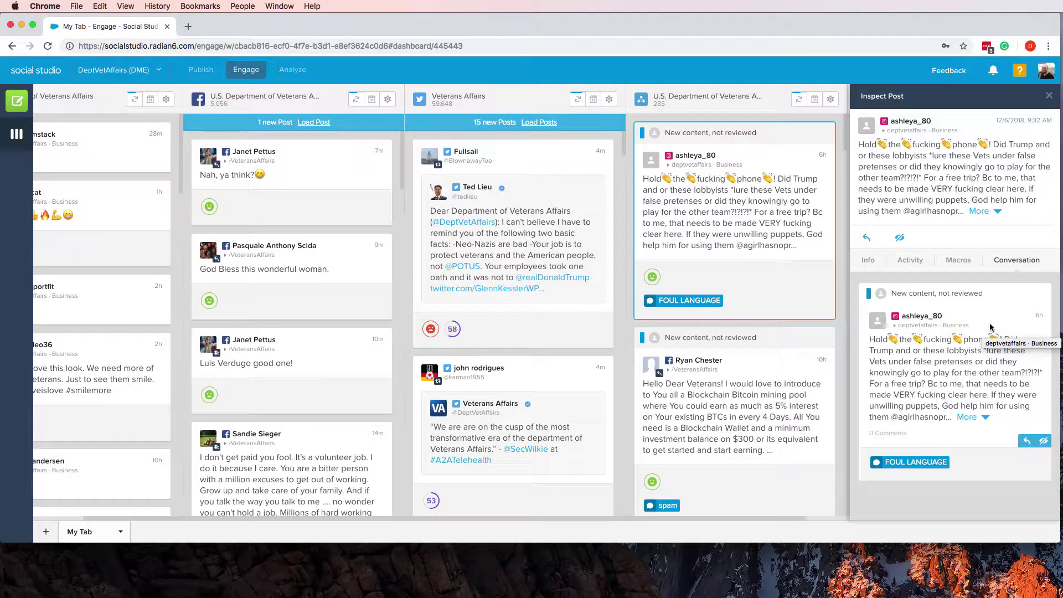
click(968, 417)
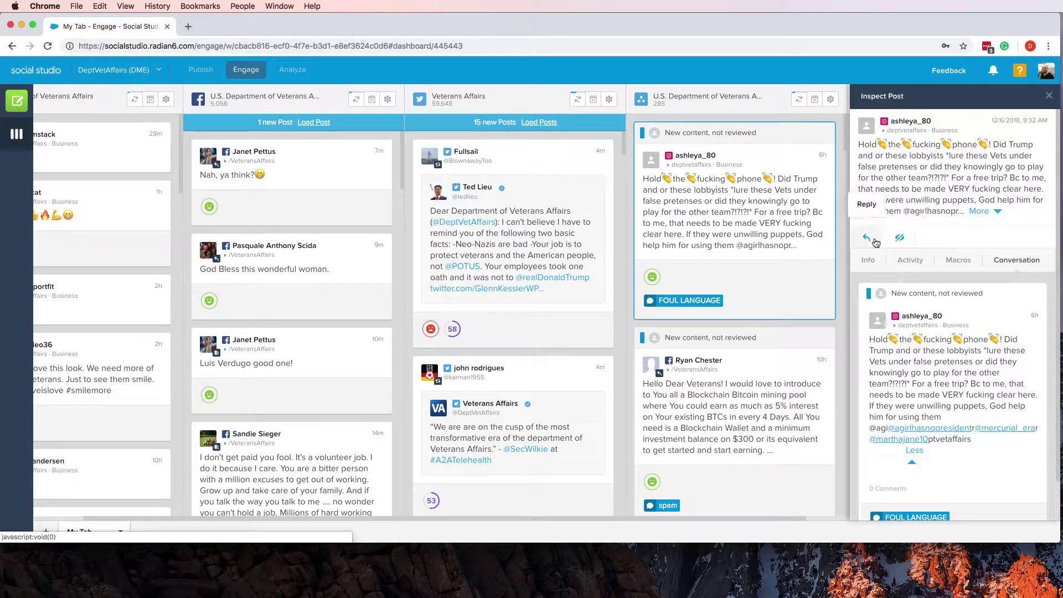
click(893, 243)
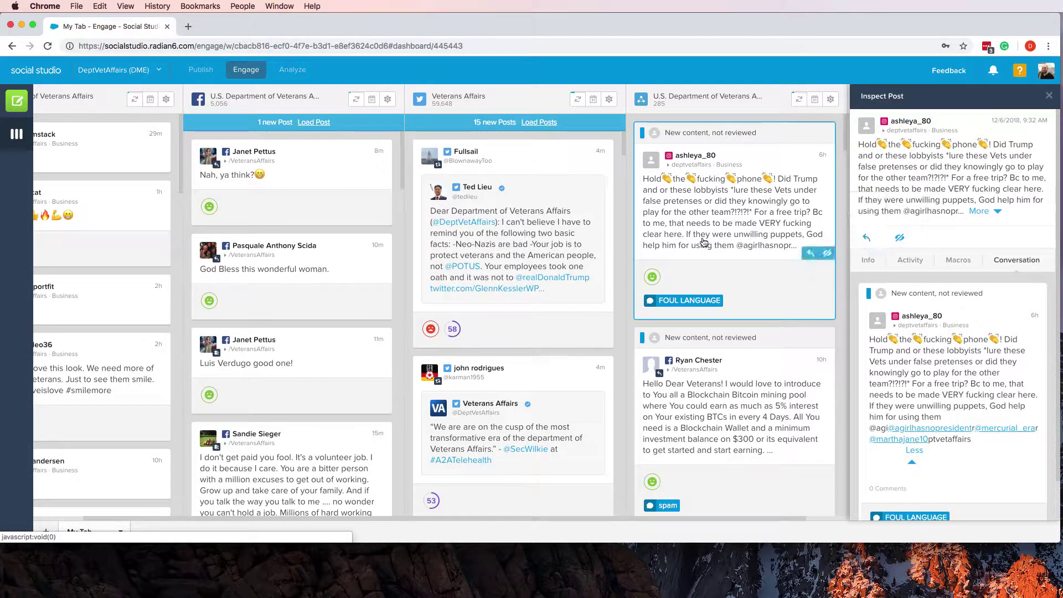
Inspect the #CommunismIsDead SPAM comment again to check which moderation actions it offers
scroll(746, 237, down, 3)
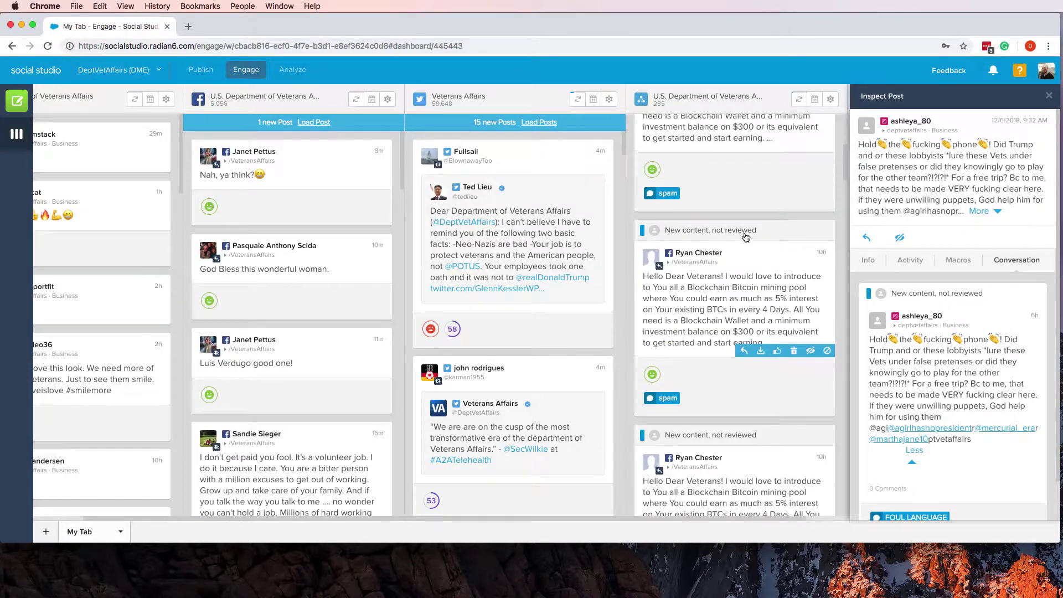
scroll(746, 236, down, 5)
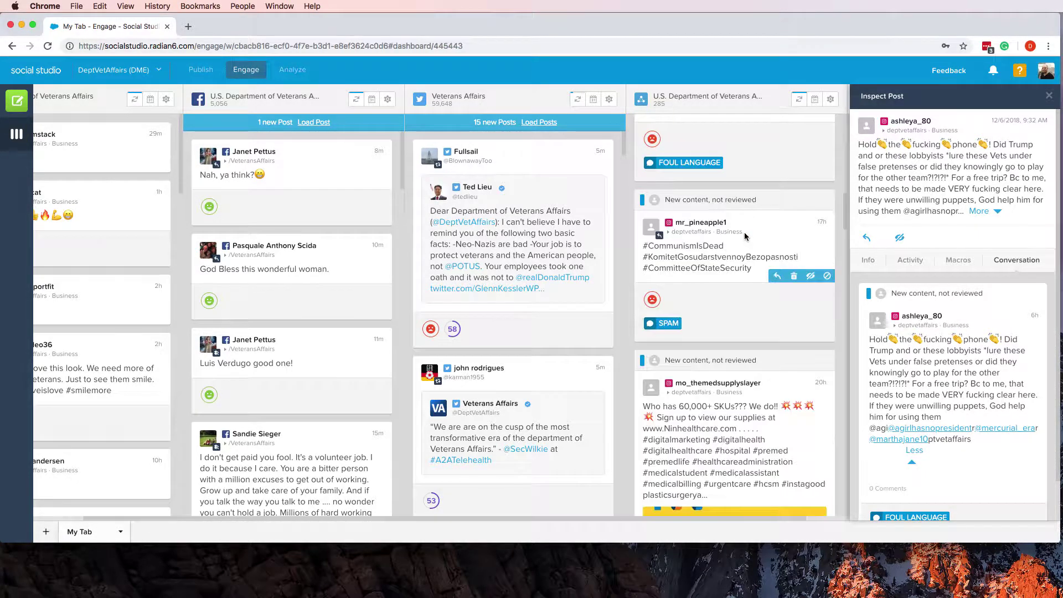
click(734, 259)
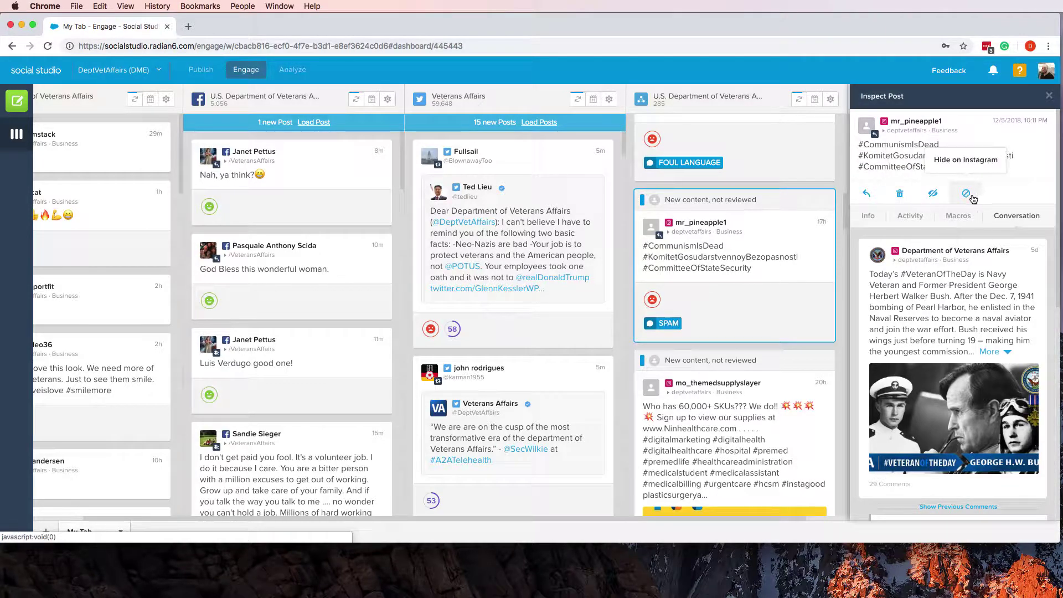
Inspect the Instagram post advertising 60,000+ SKUs, reviewing its conversation and its status, assignment and label details
click(740, 431)
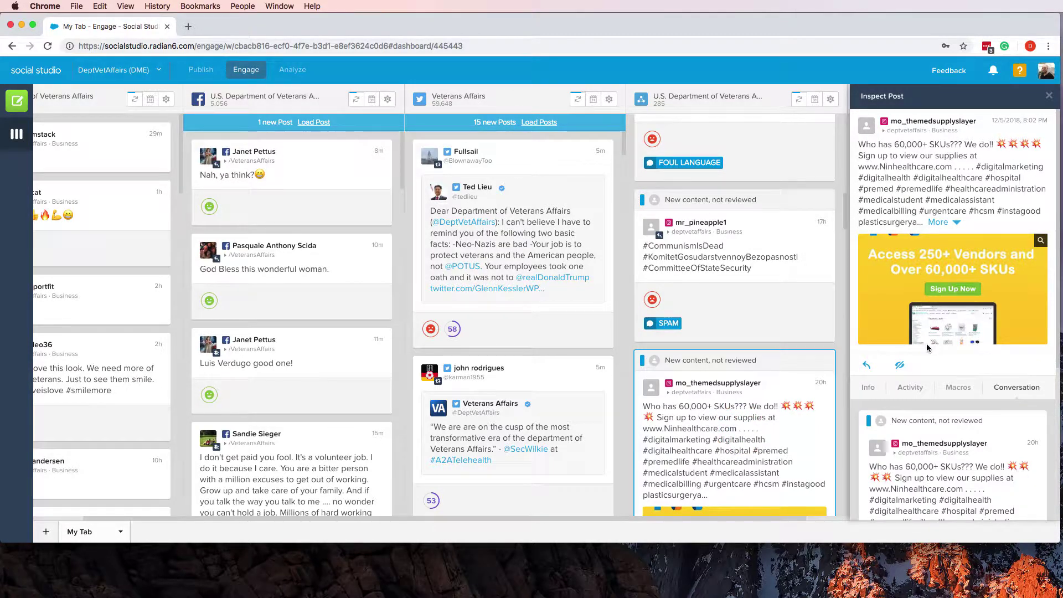
scroll(935, 360, down, 5)
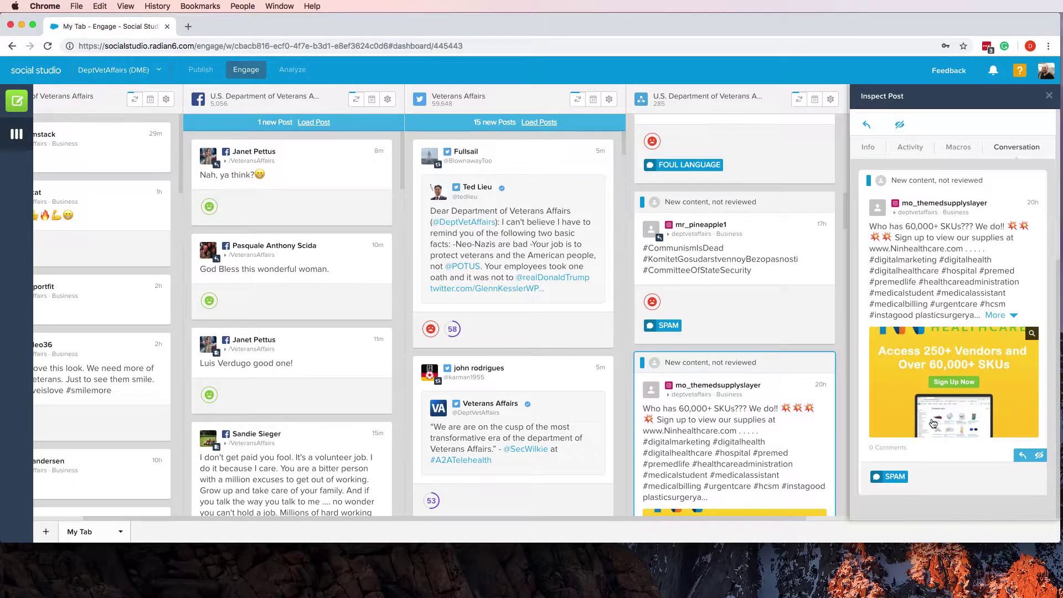
scroll(930, 419, up, 5)
click(868, 387)
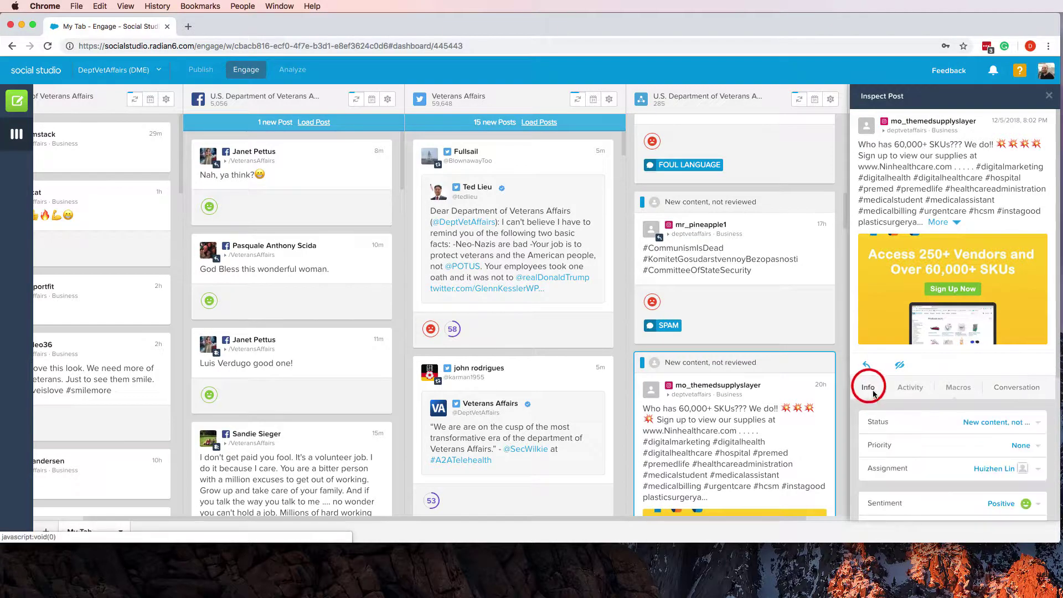
scroll(960, 417, down, 2)
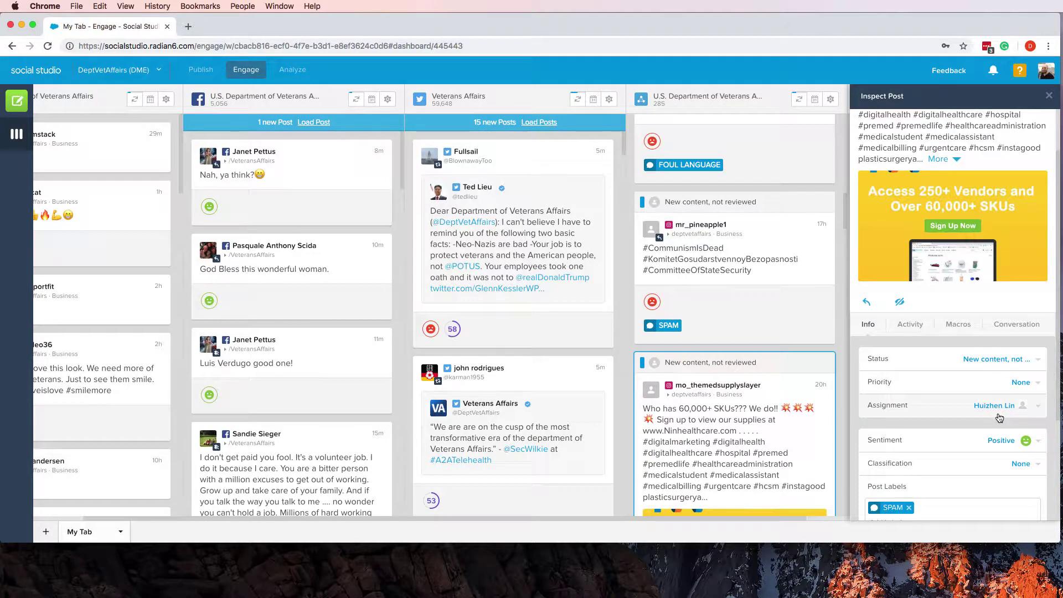
scroll(925, 385, up, 2)
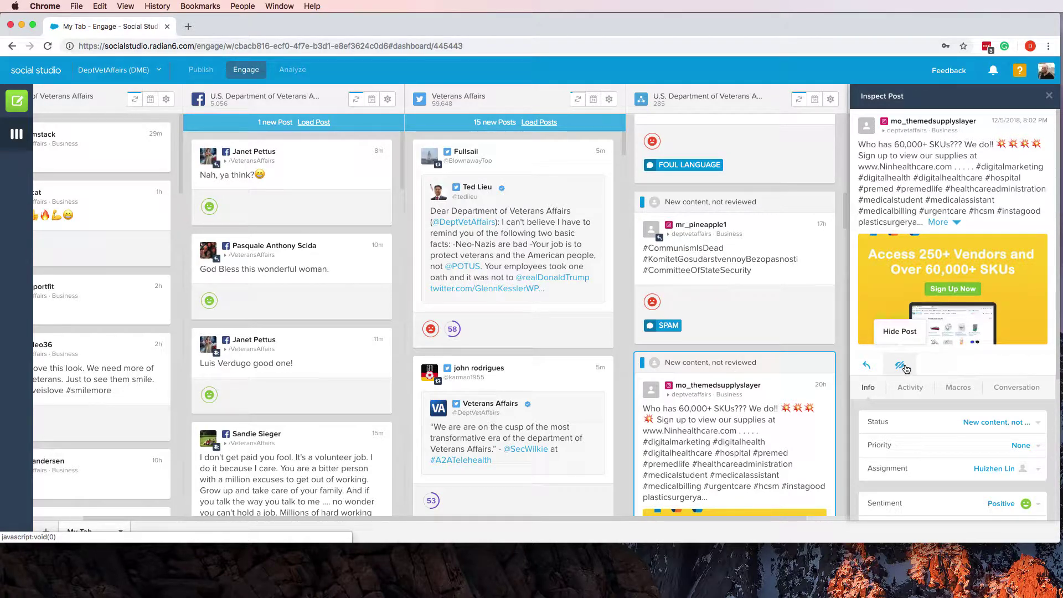
Return to the conversation of the 60,000+ SKUs post and expand the inspected post's full text to check its mentions
click(1008, 390)
scroll(935, 388, down, 5)
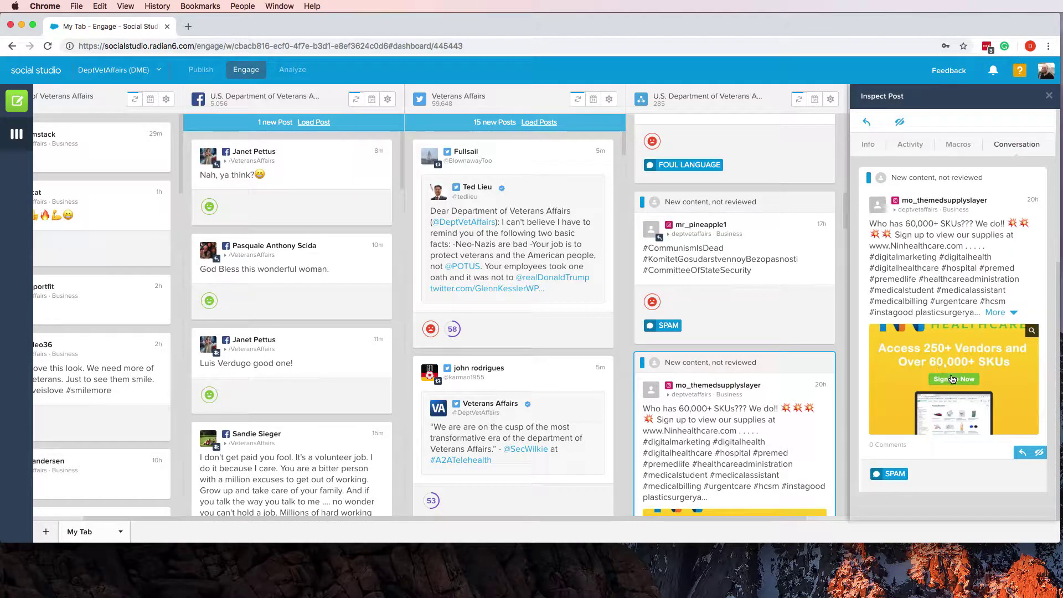
scroll(948, 348, up, 5)
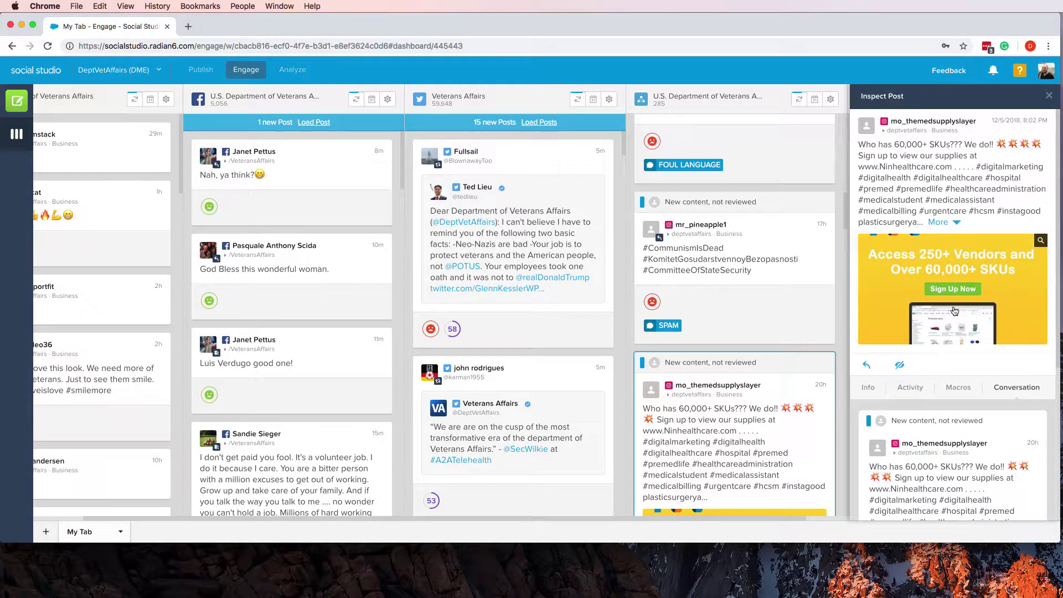
click(939, 221)
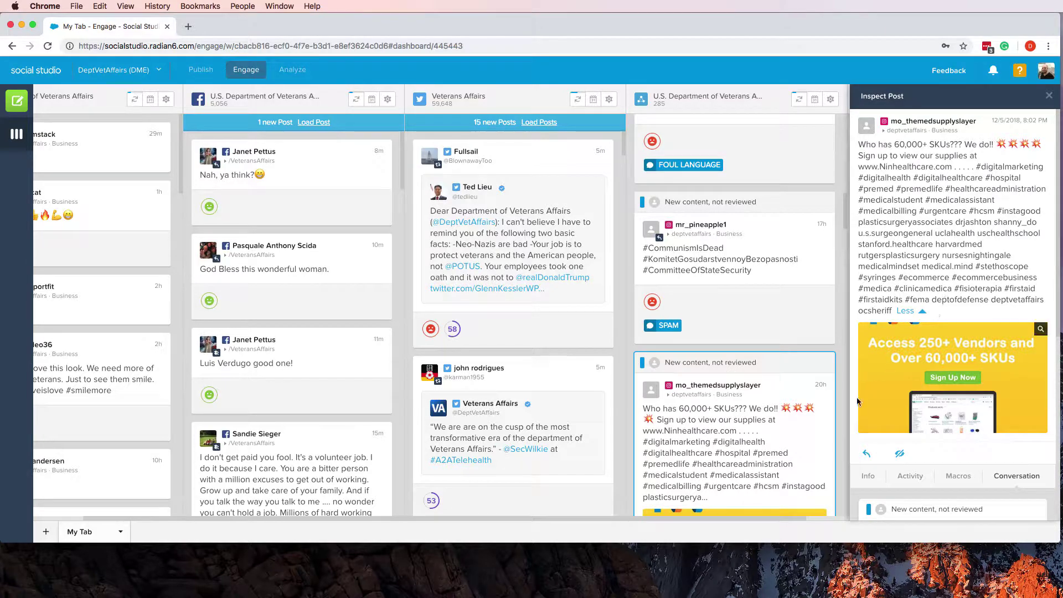
Open the filter settings of the Department of Veterans Affairs Instagram column and review its Media Types options
drag(742, 520, 642, 540)
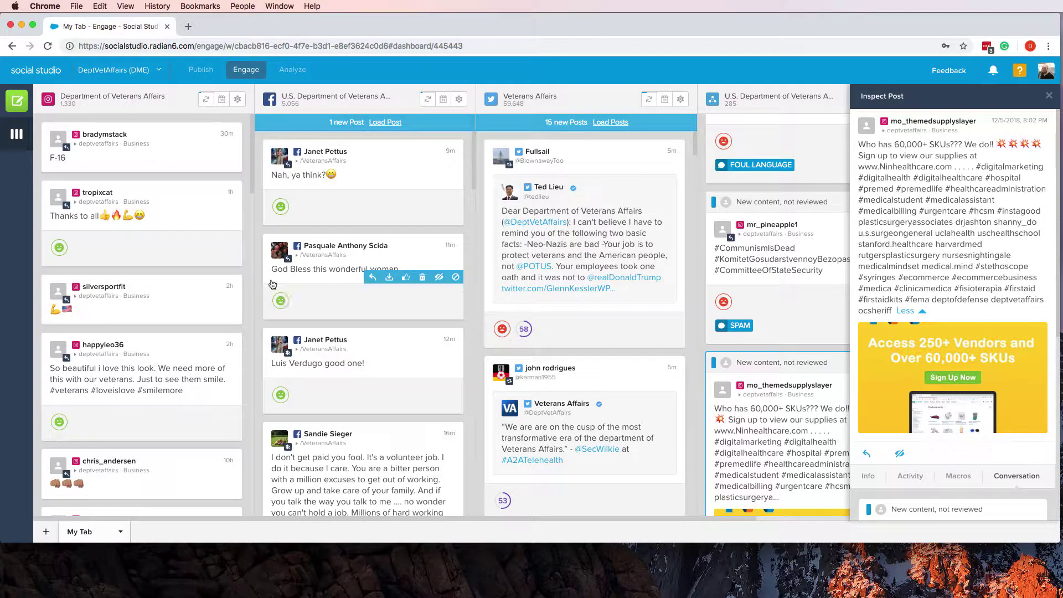
click(238, 101)
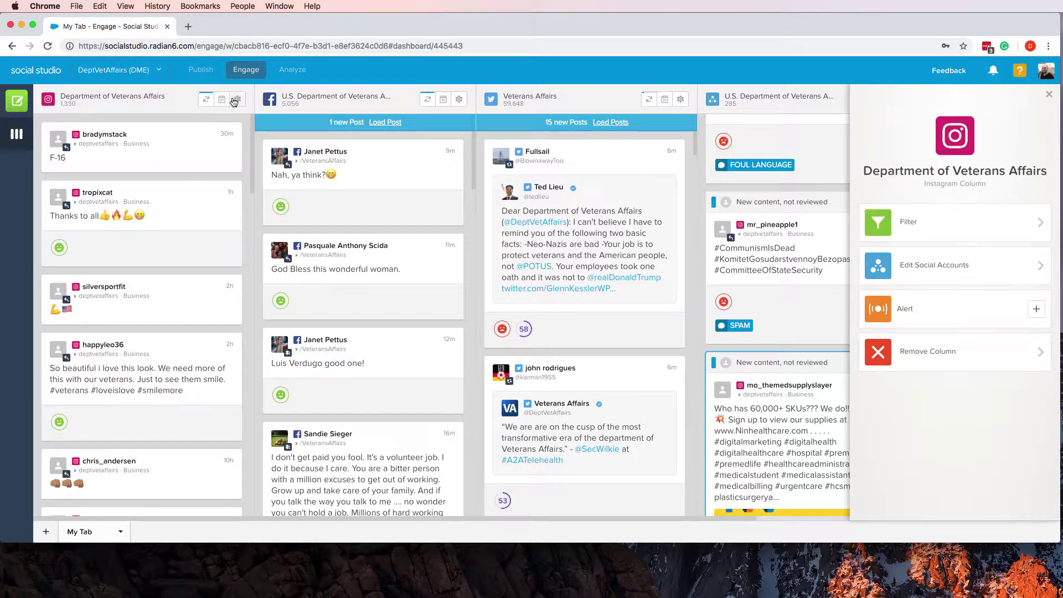
click(238, 102)
click(976, 229)
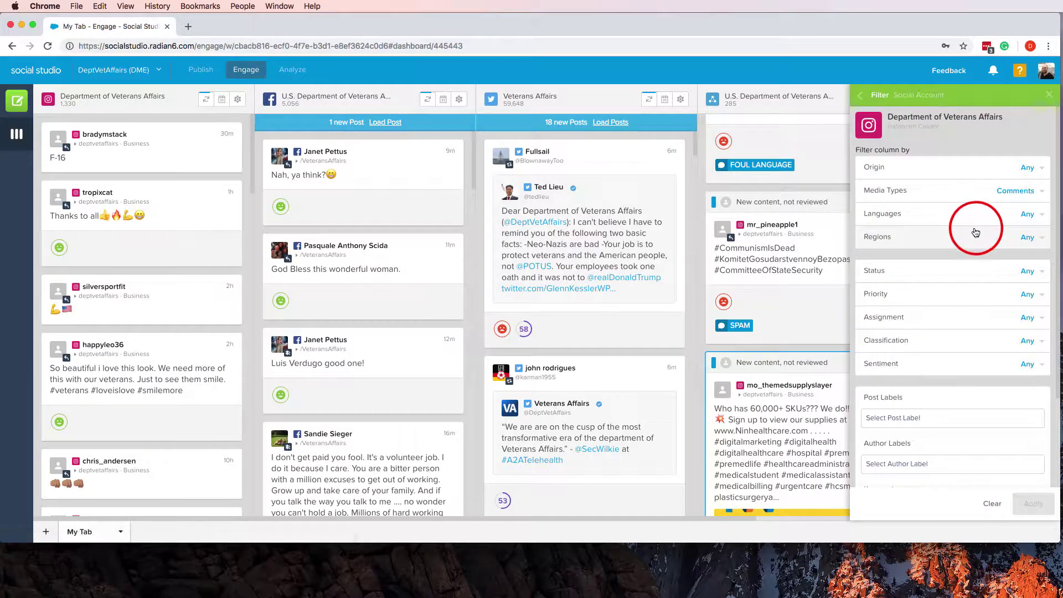
click(972, 194)
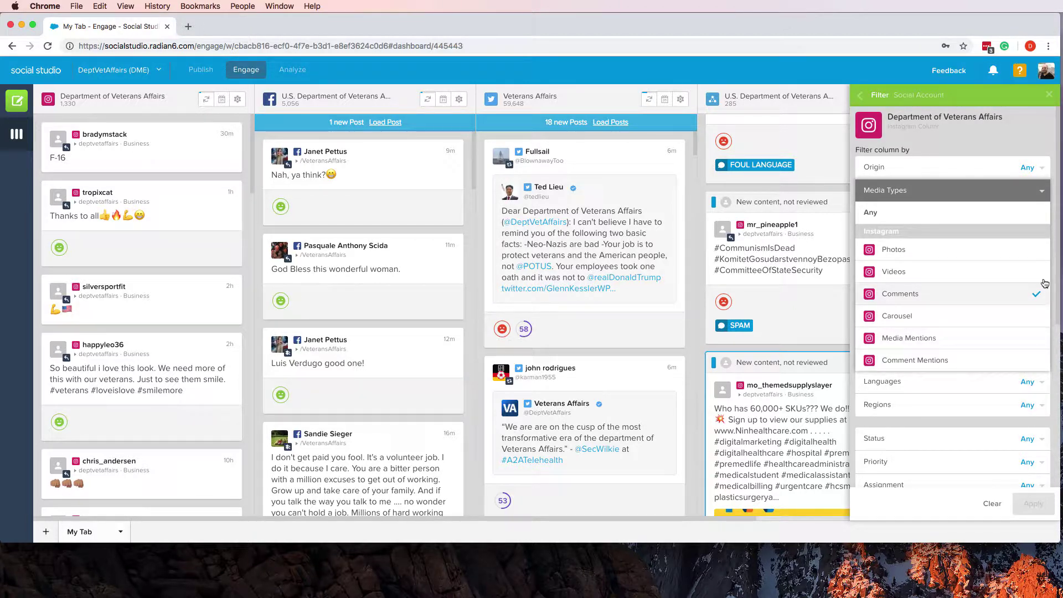
click(1042, 194)
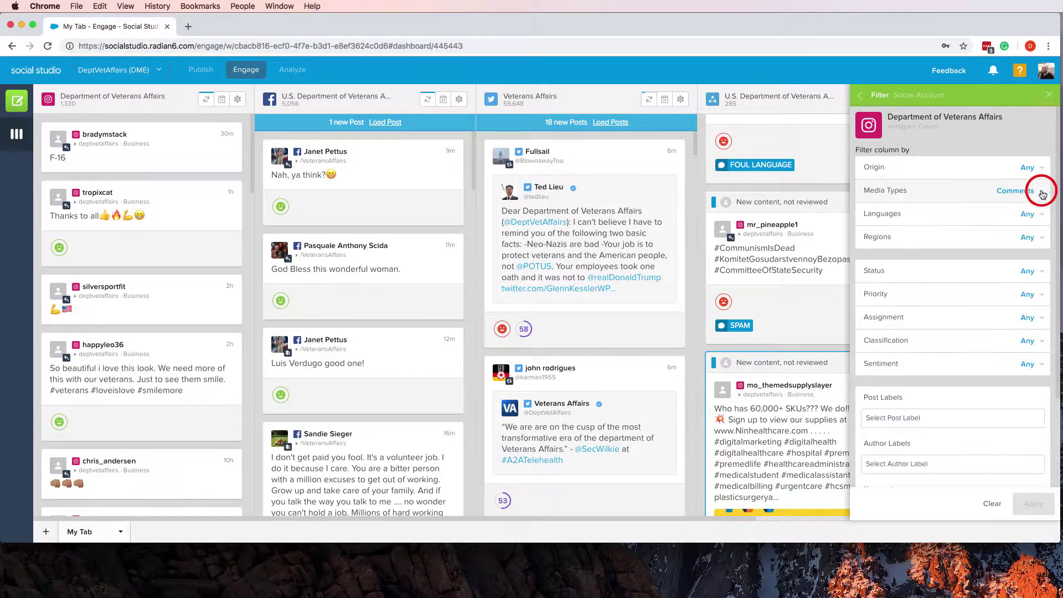
Open the filter settings of the U.S. Department of Veterans Affairs Facebook column and show its Media Types options
click(459, 100)
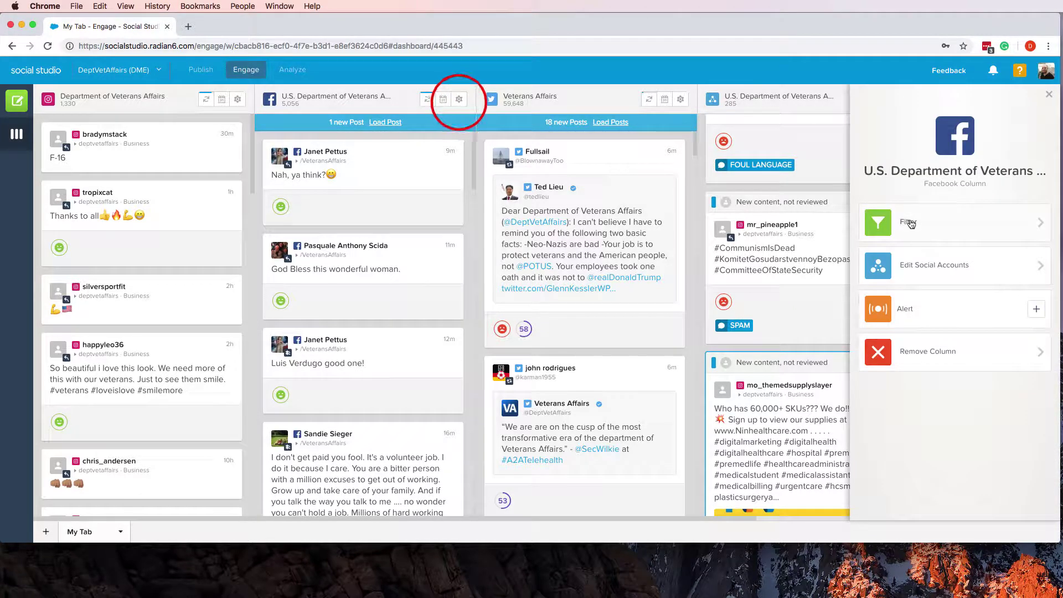
click(911, 221)
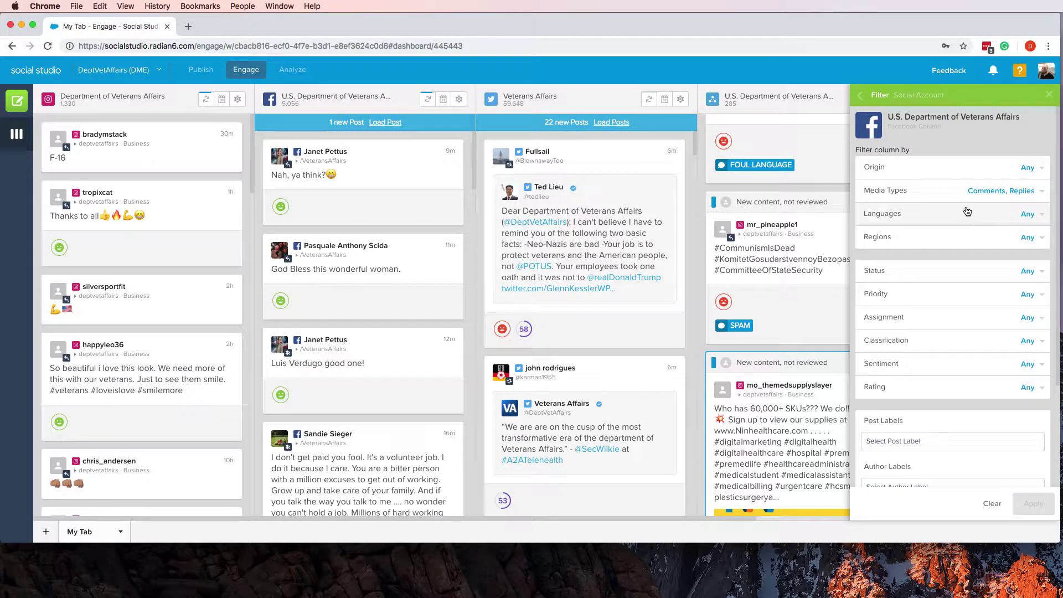
click(954, 197)
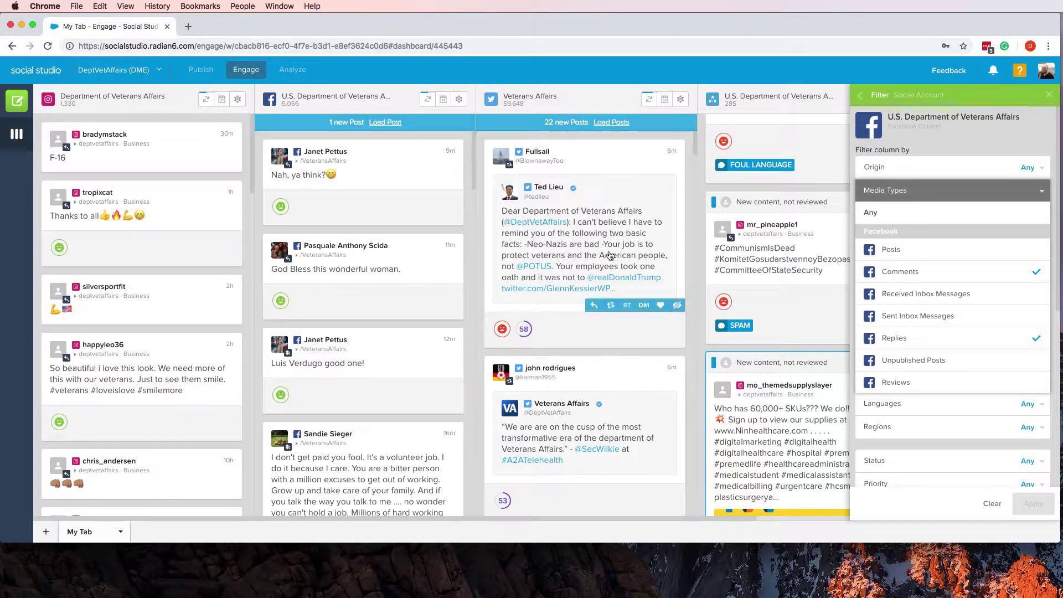
Browse the tweets in the Veterans Affairs Twitter column and close the Facebook column's filter settings
scroll(558, 255, down, 5)
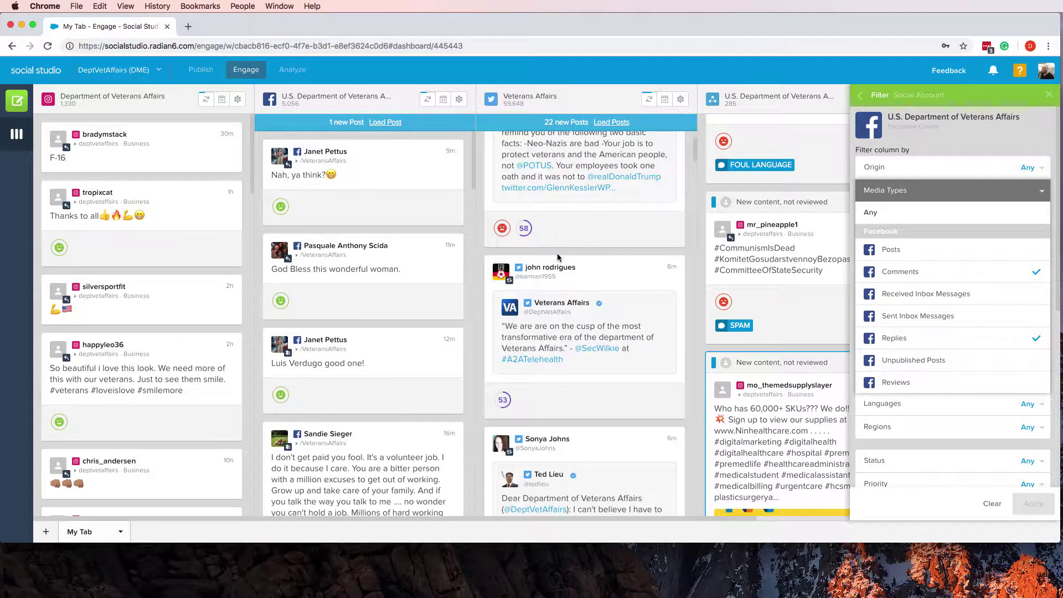
scroll(537, 266, down, 2)
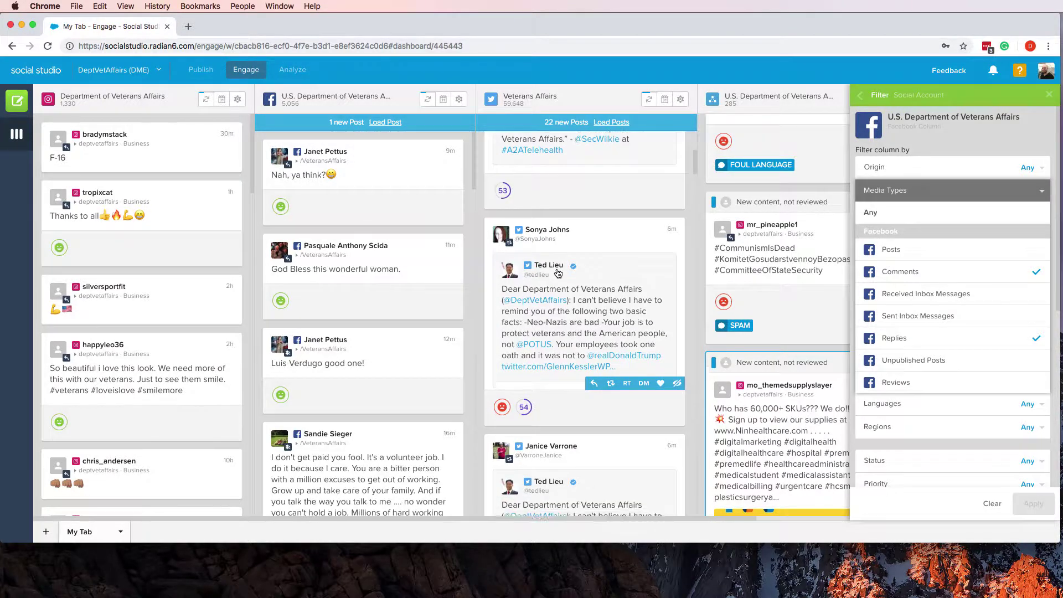
scroll(539, 277, down, 6)
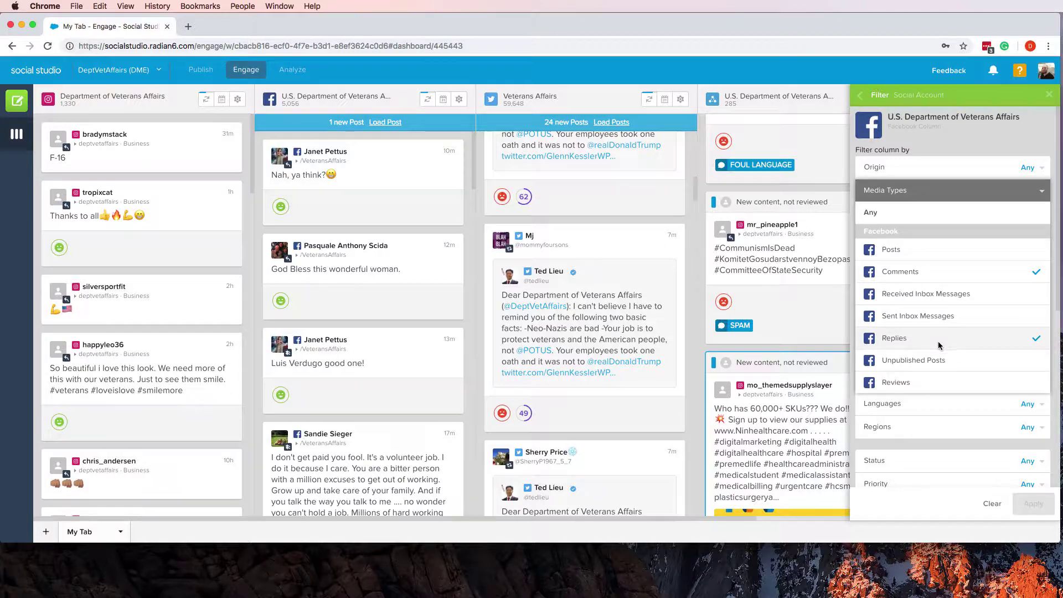
click(1049, 95)
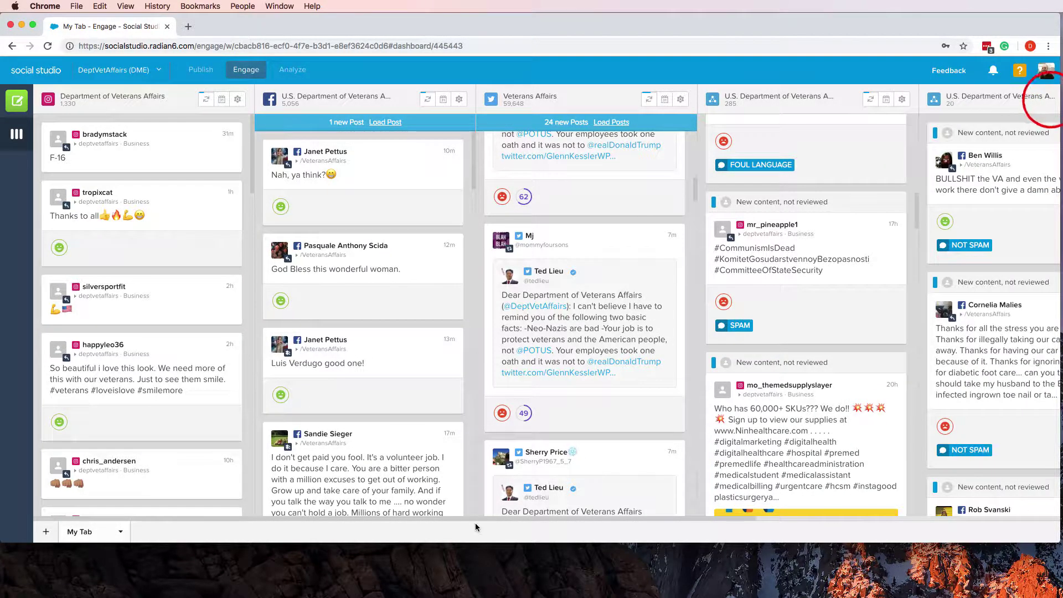
Open the filter settings of the last mixed U.S. Department of Veterans Affairs column and review its Post Labels filter
drag(458, 518, 809, 540)
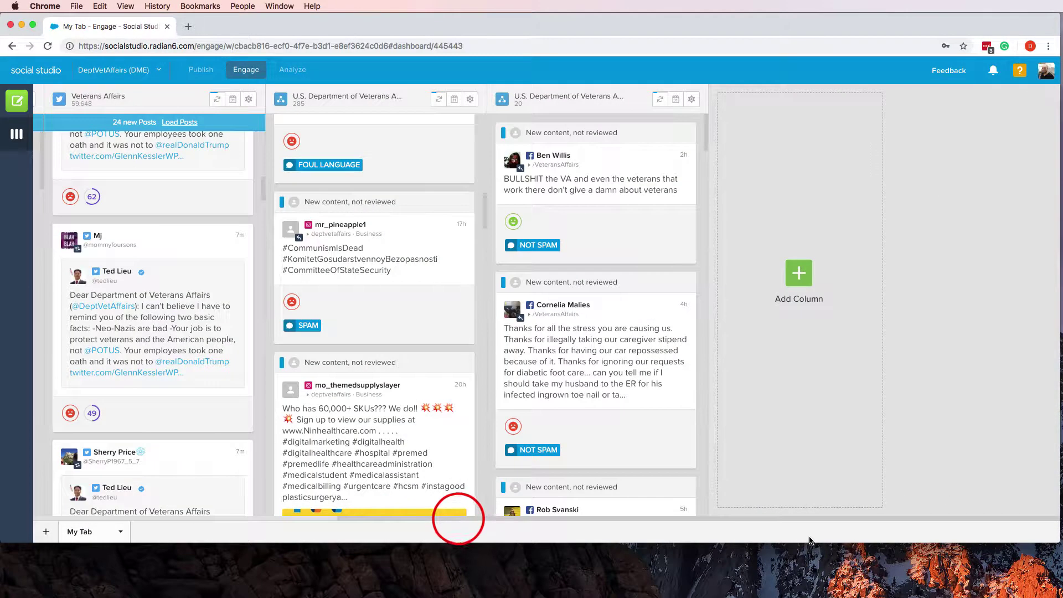
mouse_move(603, 467)
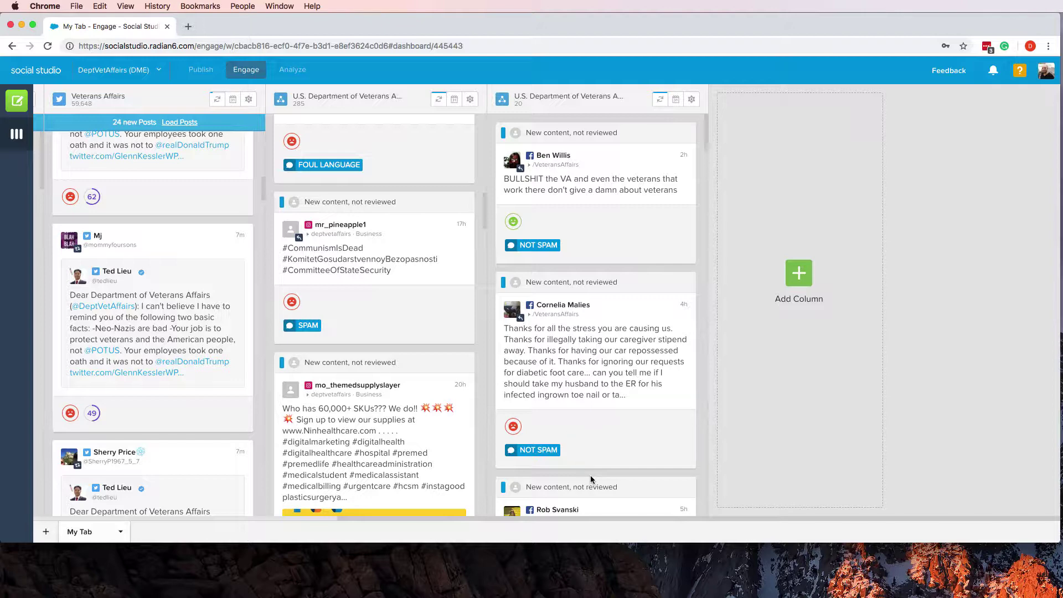
mouse_move(547, 188)
mouse_move(505, 102)
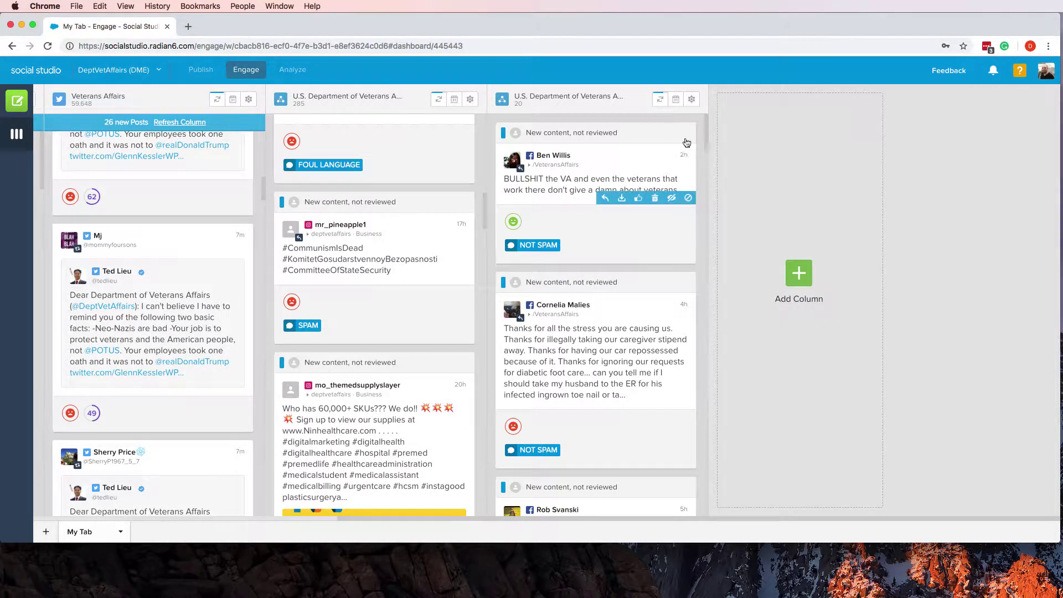
click(691, 103)
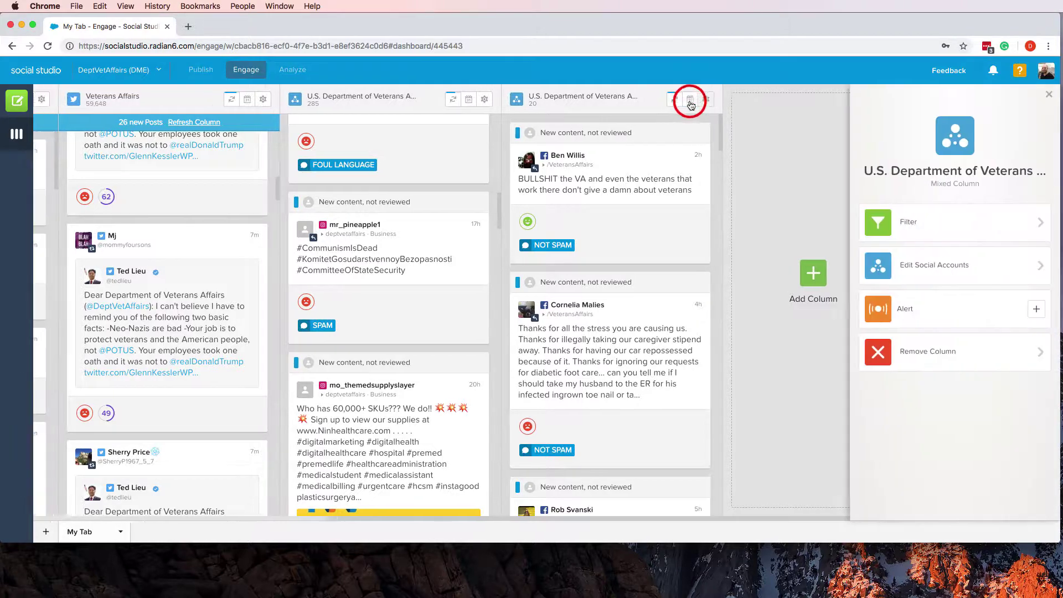
click(903, 223)
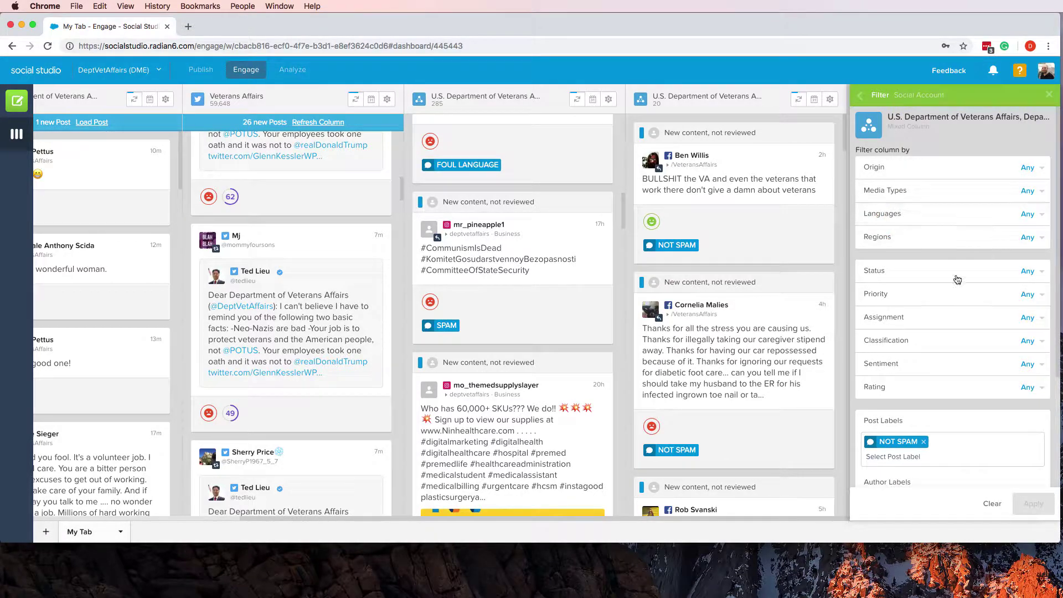
scroll(877, 355, down, 3)
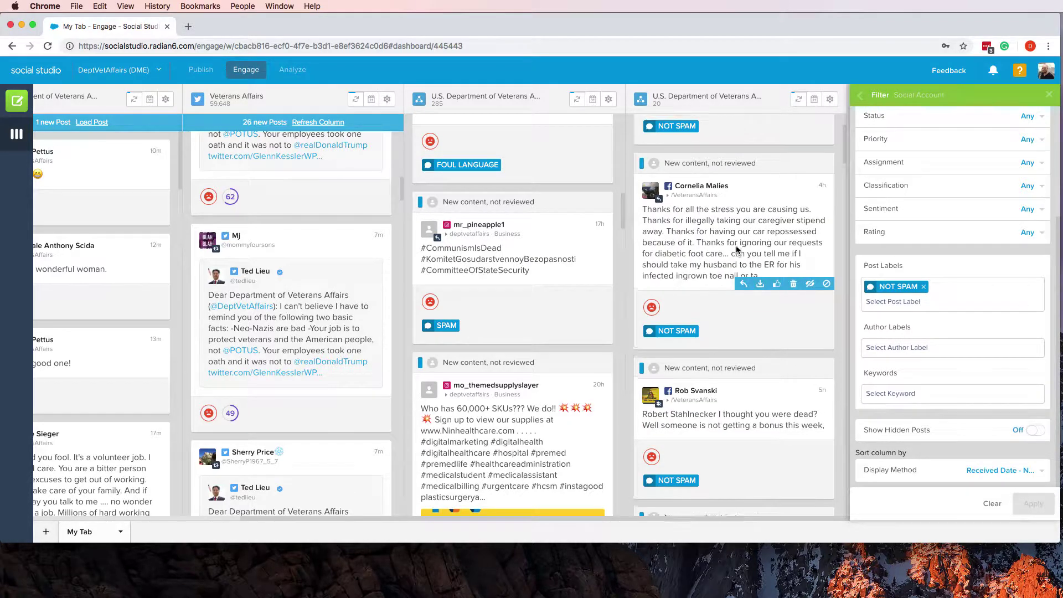
Inspect the Facebook post about the caregiver stipend in the NOT SPAM column and expand its full text to read it
scroll(738, 245, down, 3)
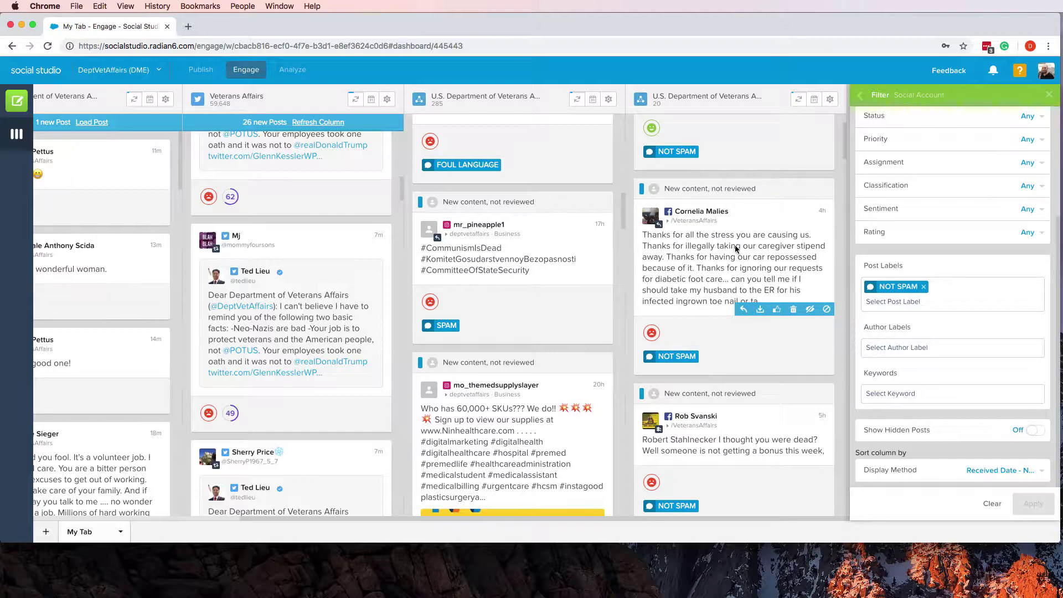
scroll(736, 249, down, 1)
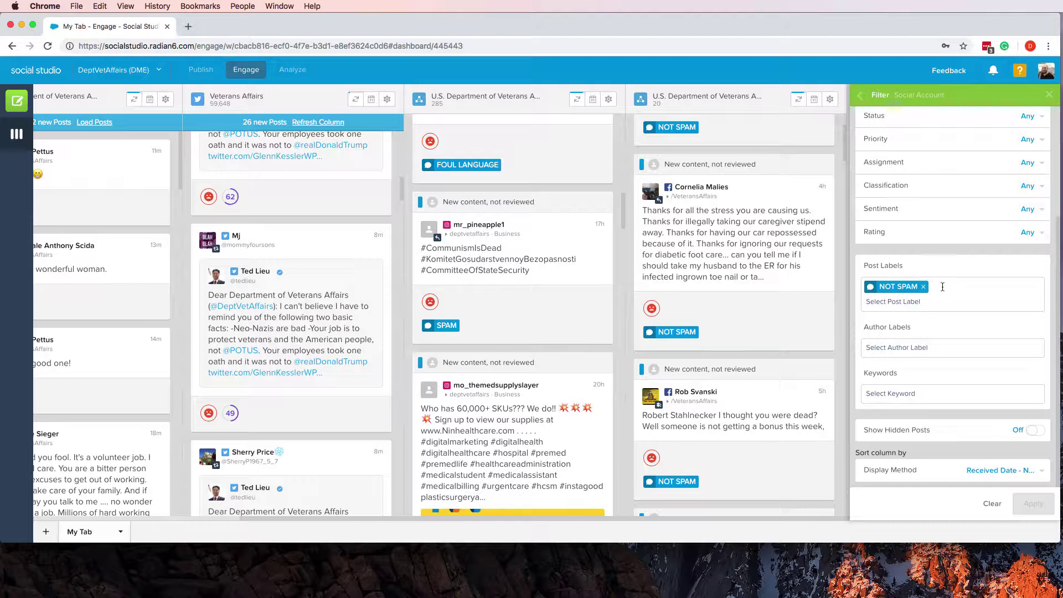
mouse_move(726, 261)
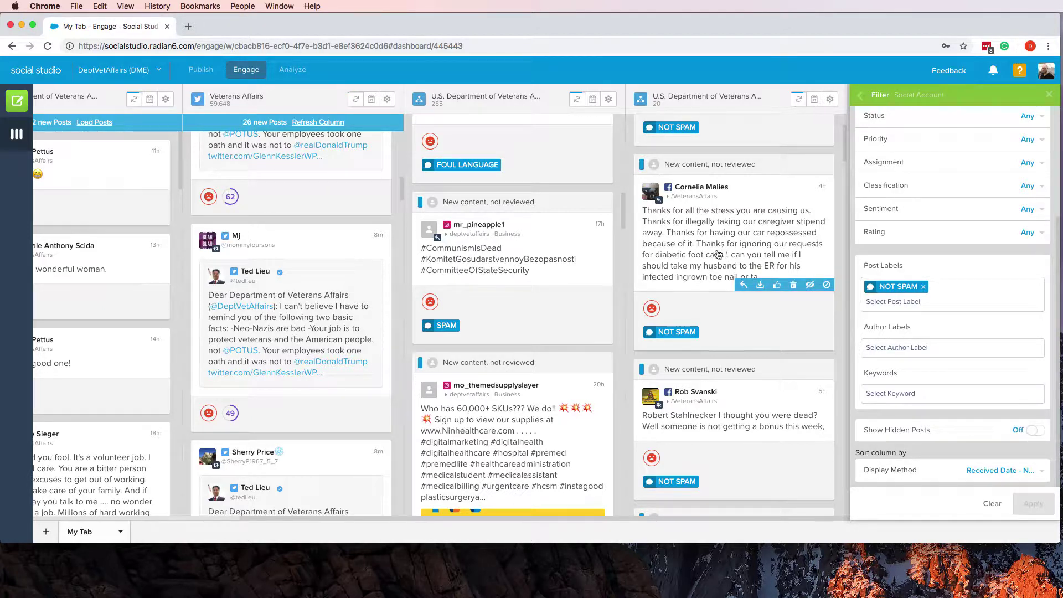
scroll(716, 247, down, 1)
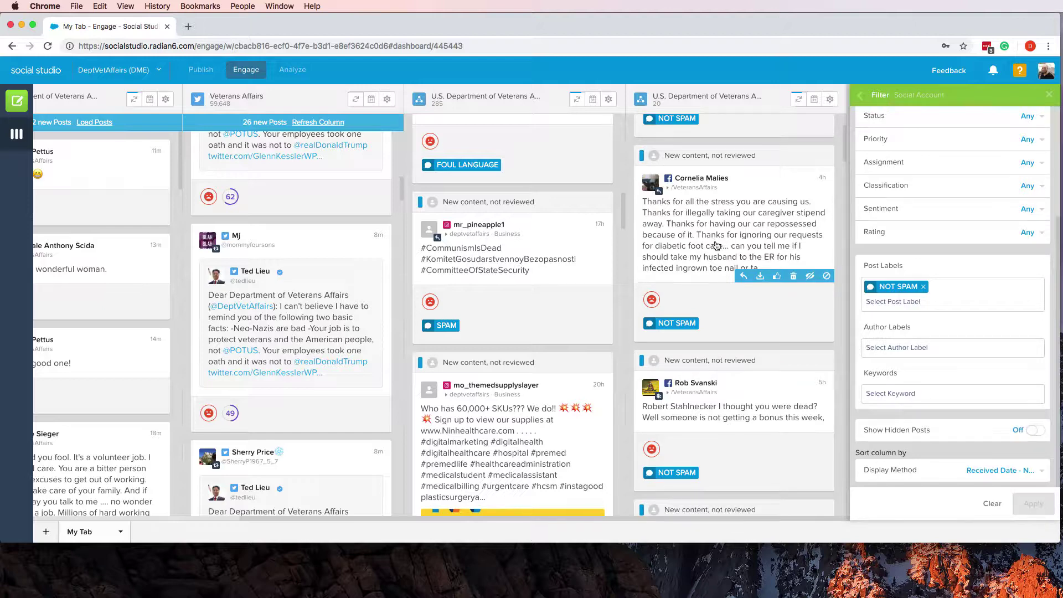
mouse_move(825, 391)
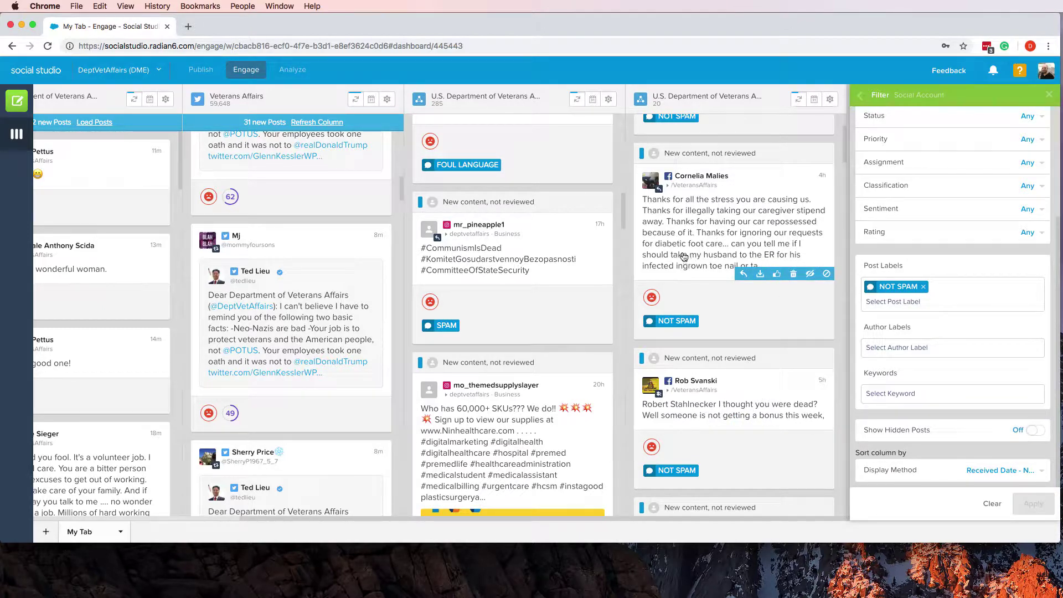
click(757, 255)
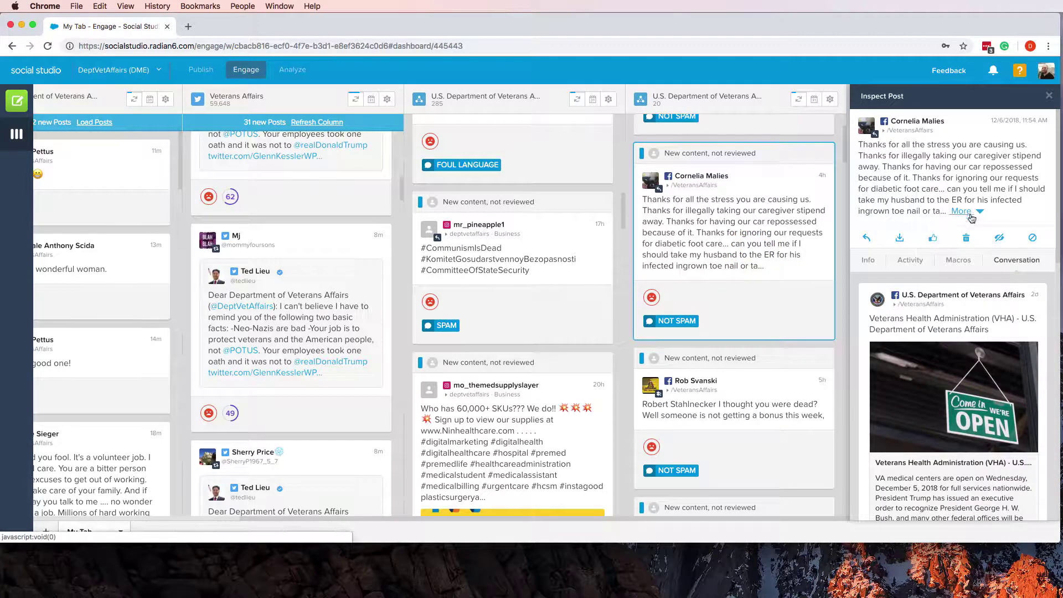
click(961, 212)
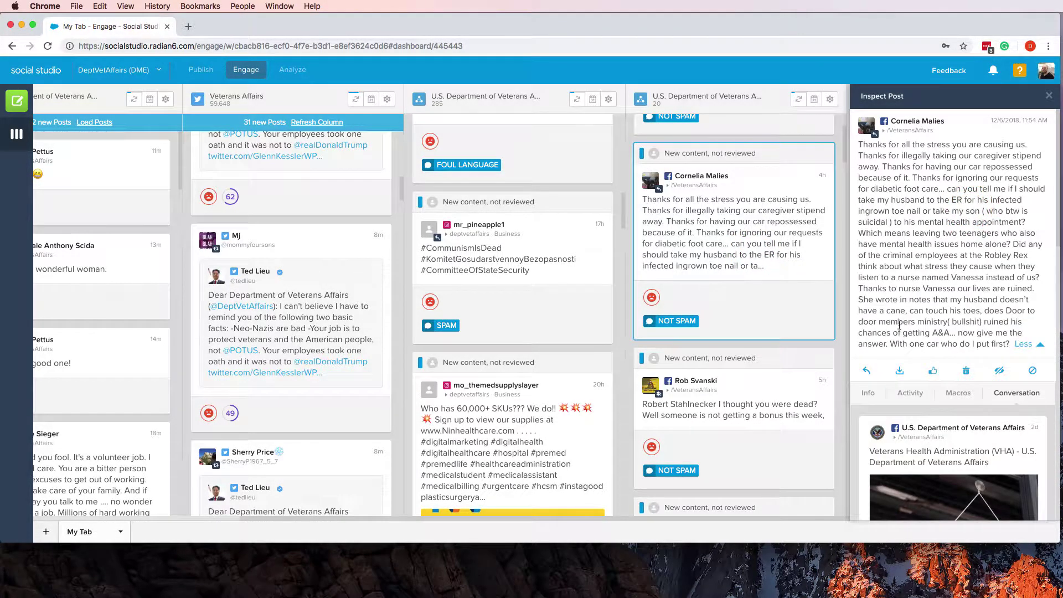
mouse_move(686, 272)
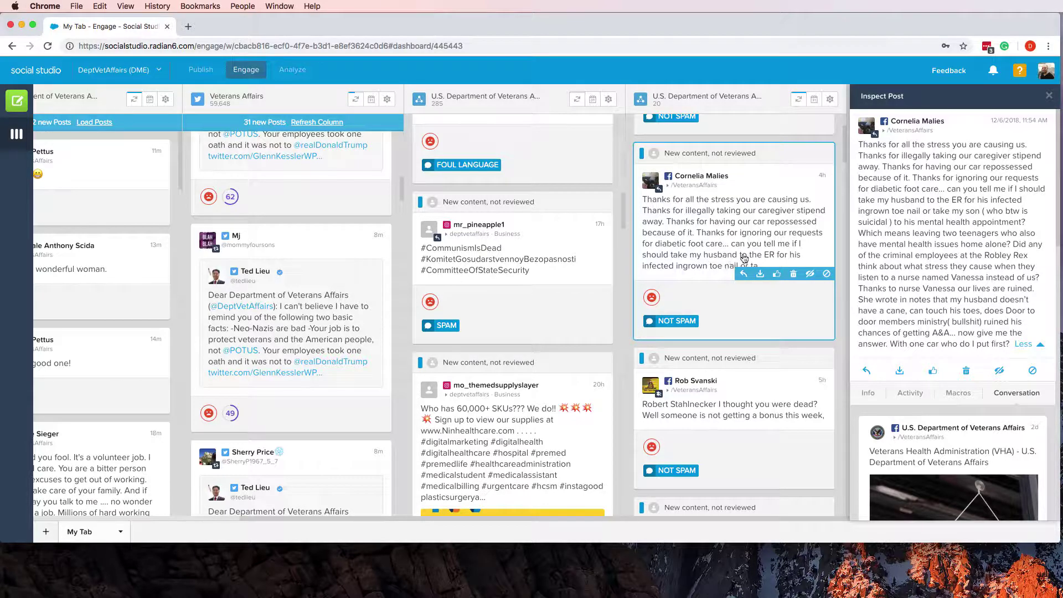
scroll(921, 247, down, 5)
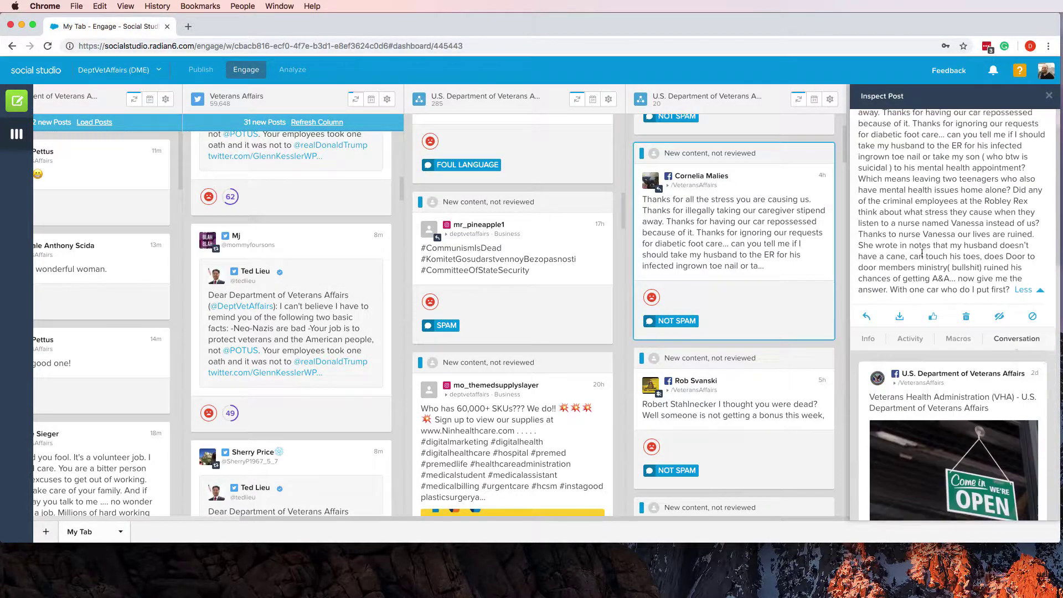
scroll(912, 253, up, 5)
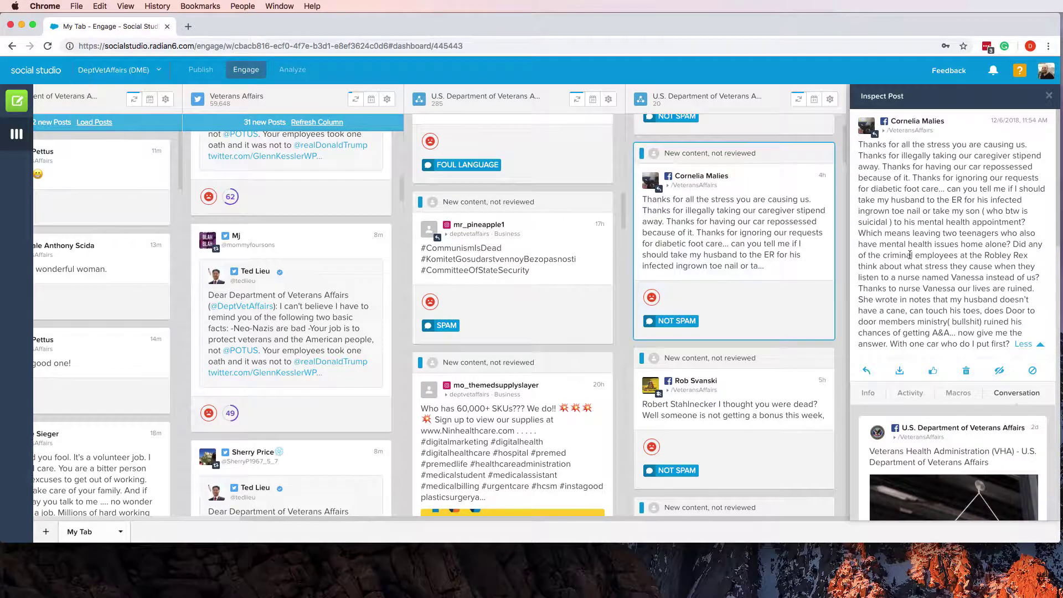
Inspect the Instagram comment about a kiwi firefighter jet in the NOT SPAM column and view its conversation
scroll(715, 234, down, 4)
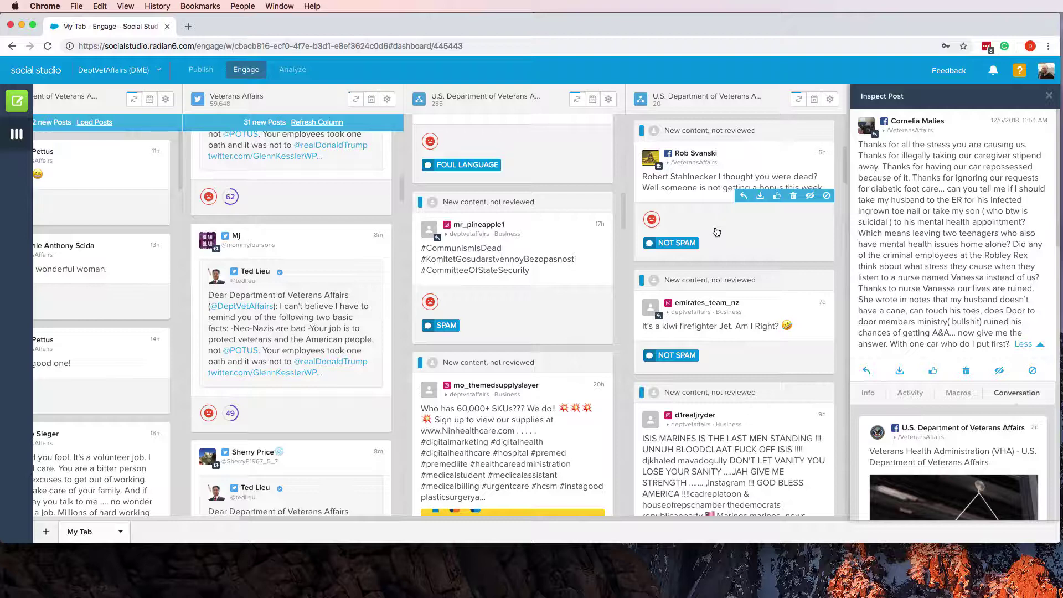
scroll(709, 233, down, 2)
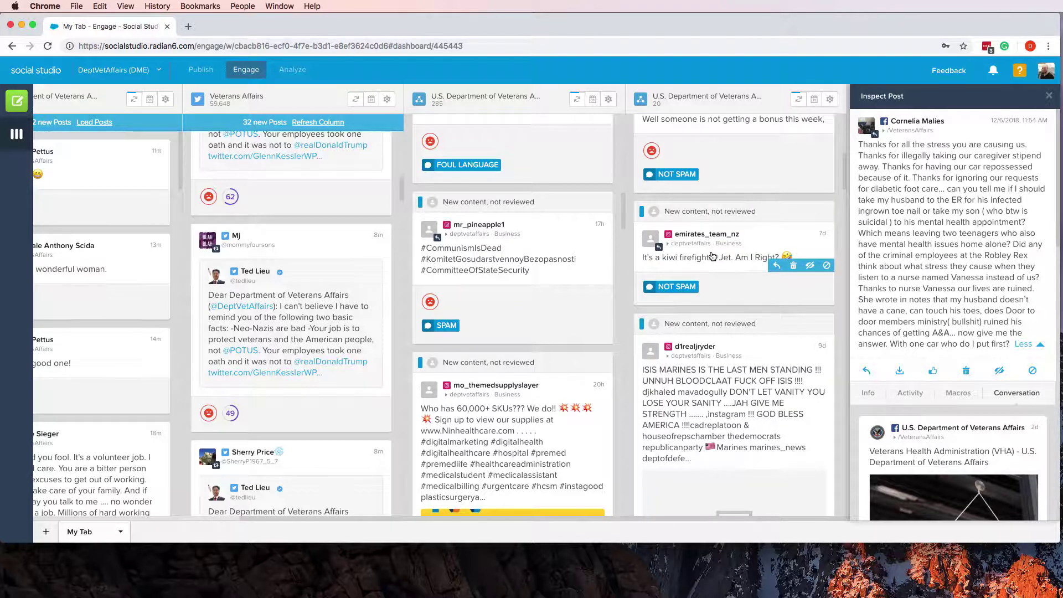
click(710, 255)
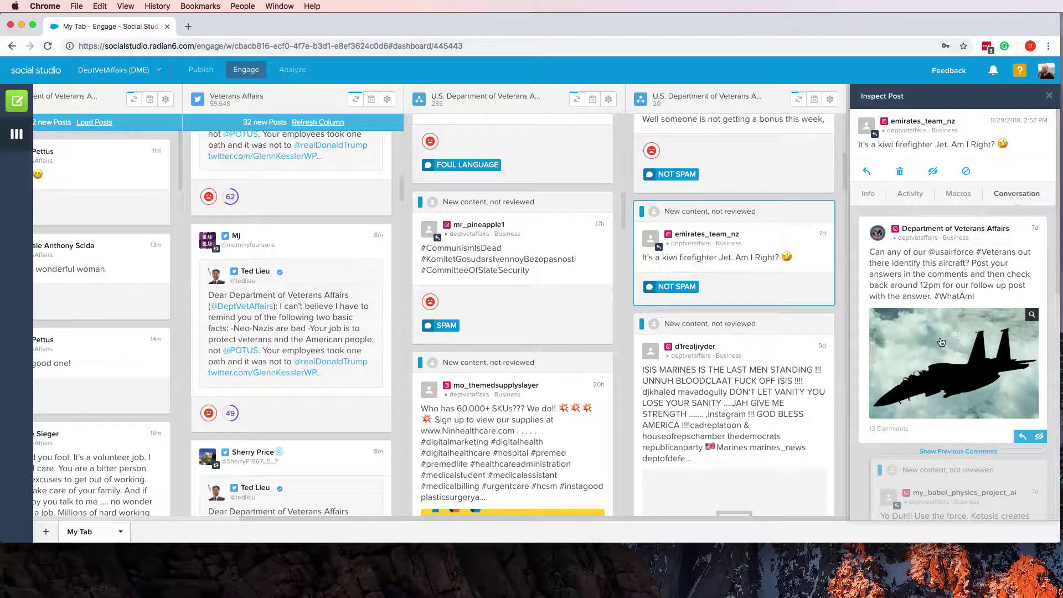
mouse_move(795, 256)
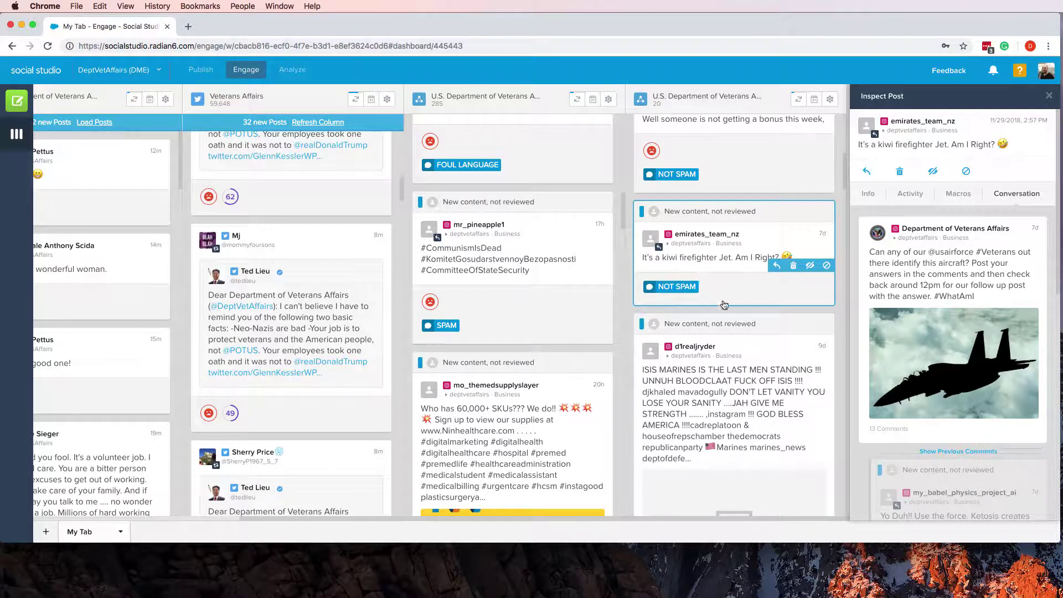
Inspect the Instagram video post beginning "ISIS MARINES", checking its available actions, conversation and info details
scroll(723, 385, down, 2)
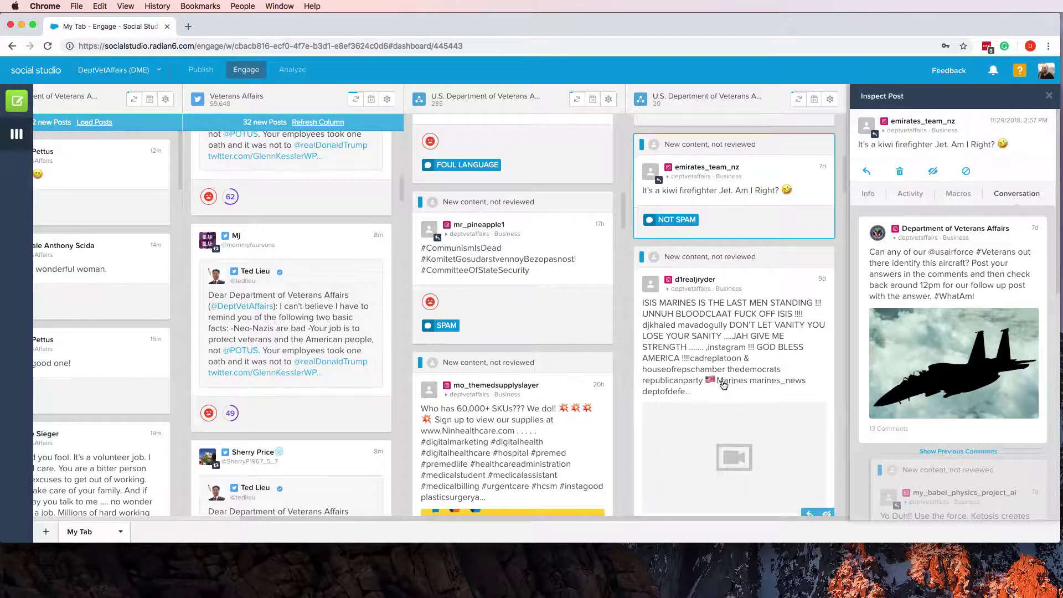
scroll(723, 384, down, 1)
click(698, 335)
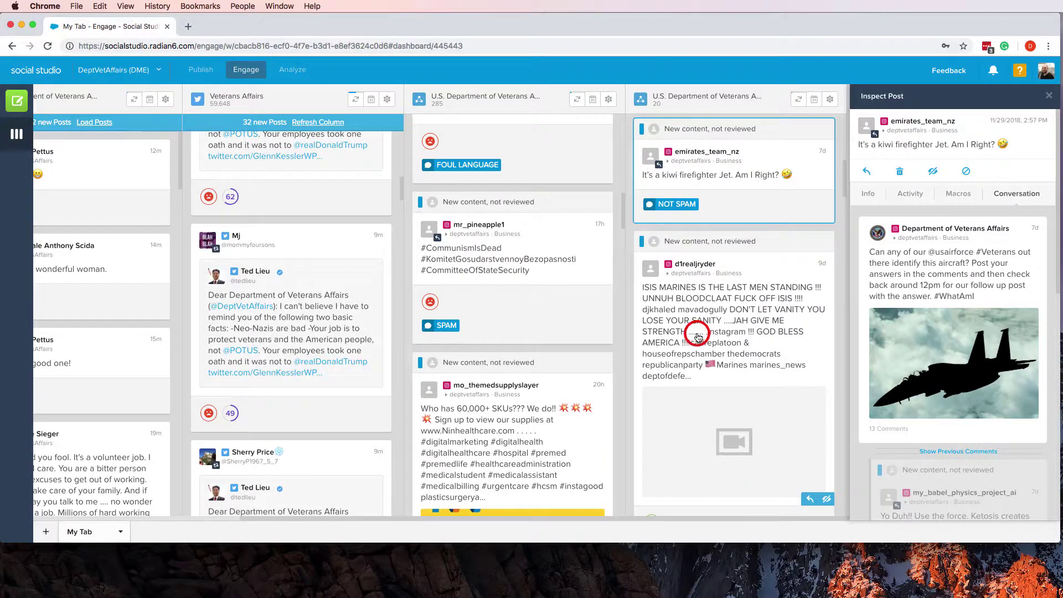
scroll(891, 347, down, 1)
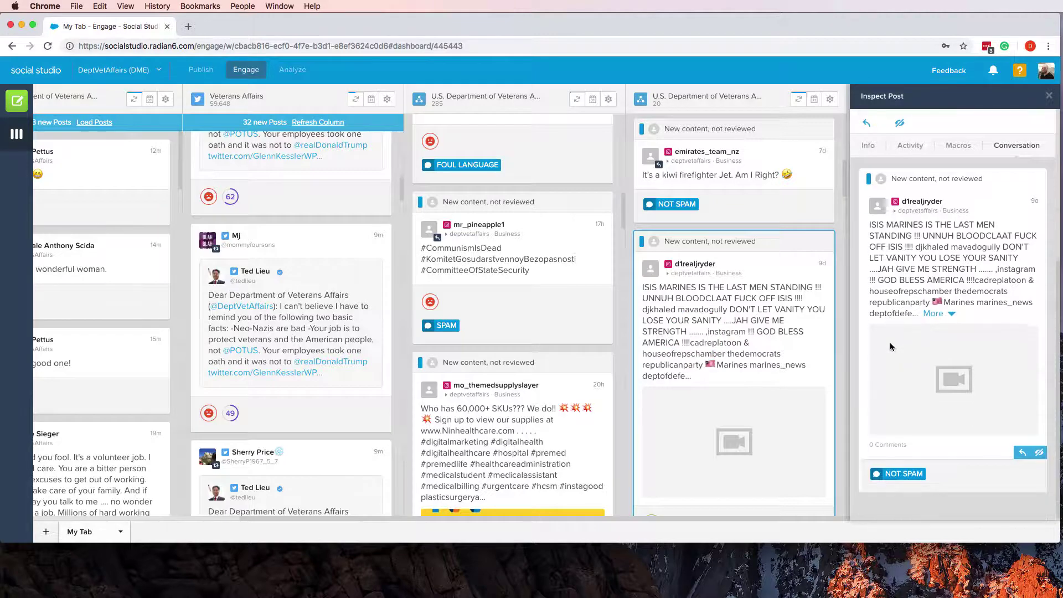
scroll(890, 344, up, 3)
click(1006, 238)
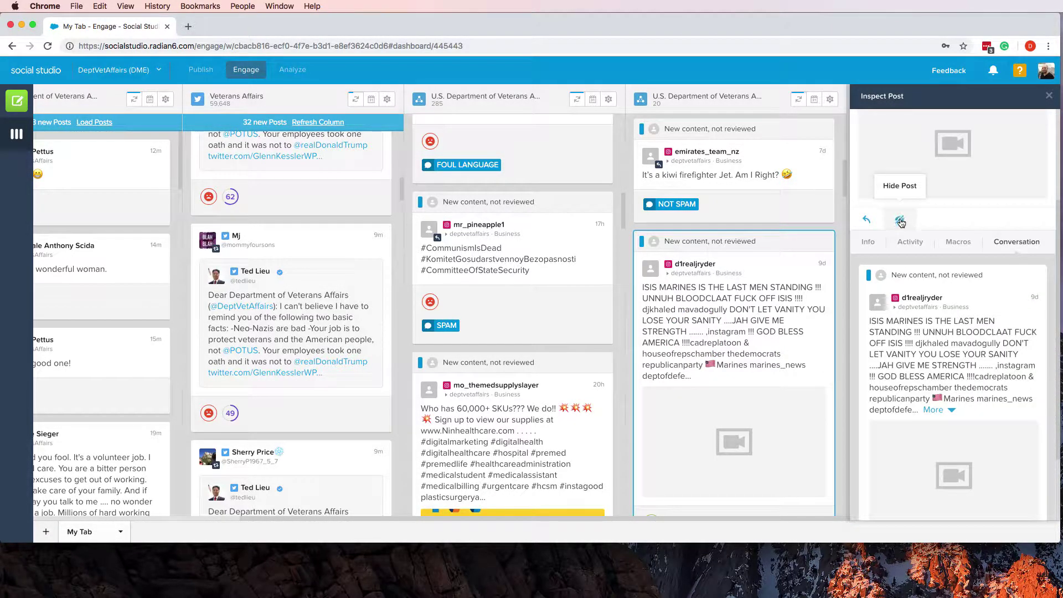
click(873, 243)
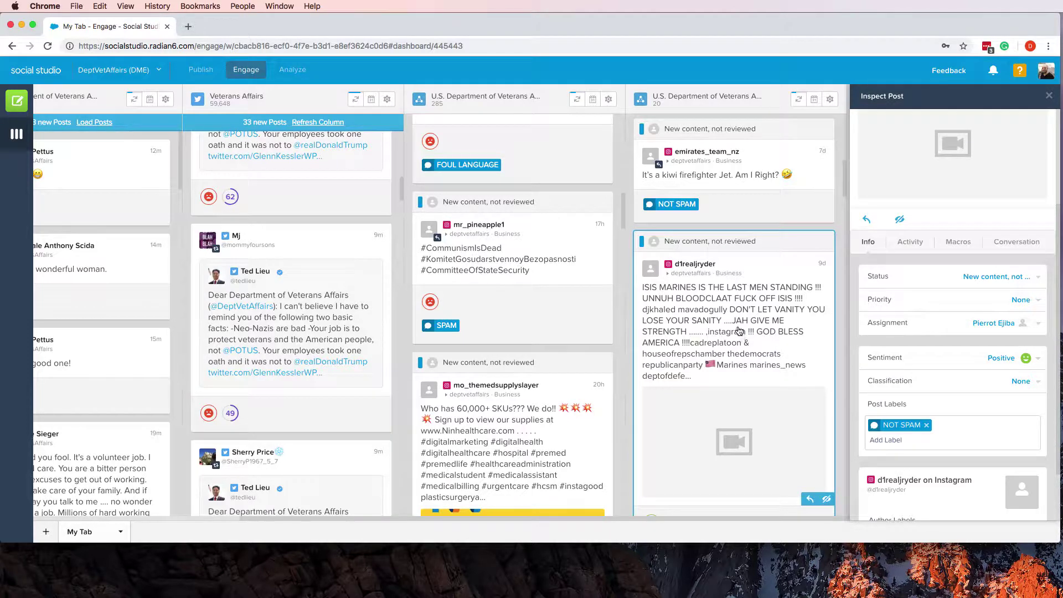
Inspect the Instagram video post beginning "GD MORNING FUST TING", reviewing its conversation and its status, assignment and label details
scroll(742, 332, down, 5)
scroll(752, 323, down, 2)
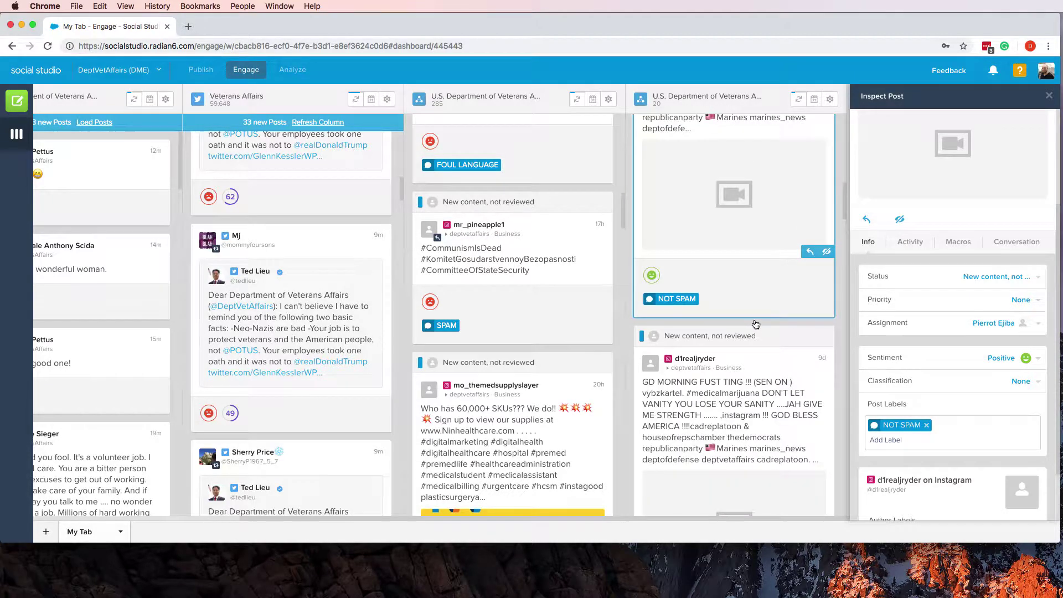
scroll(752, 321, down, 3)
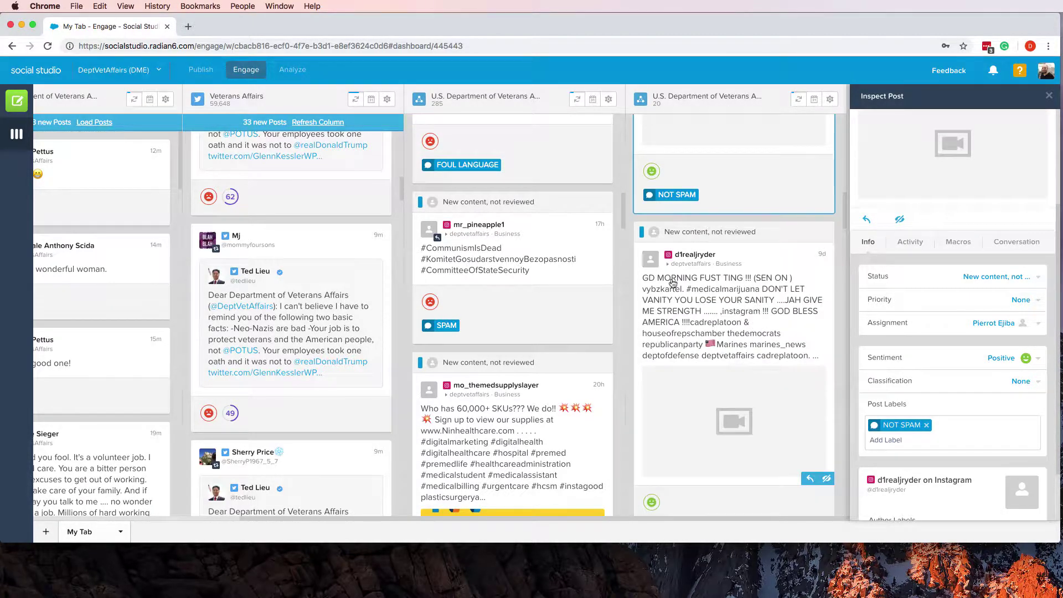
click(693, 301)
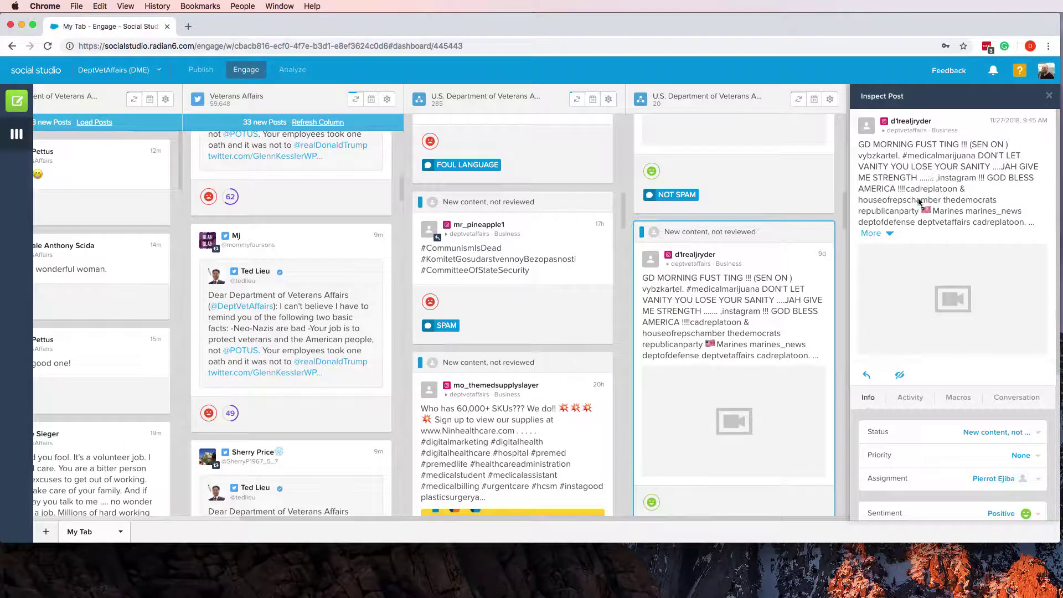
scroll(938, 268, down, 2)
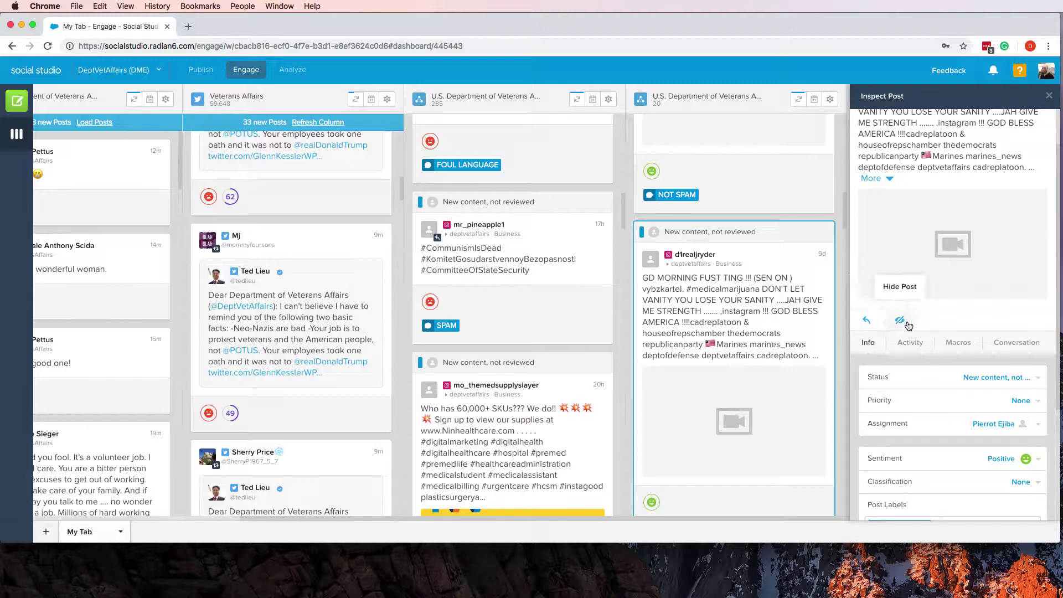
click(1024, 341)
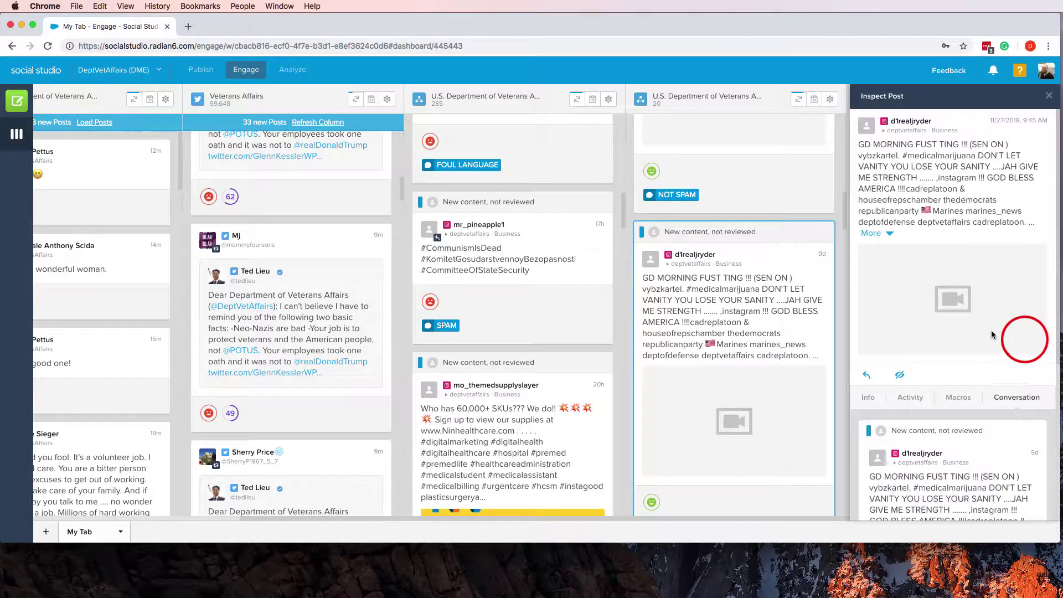
scroll(989, 332, down, 5)
scroll(980, 334, up, 5)
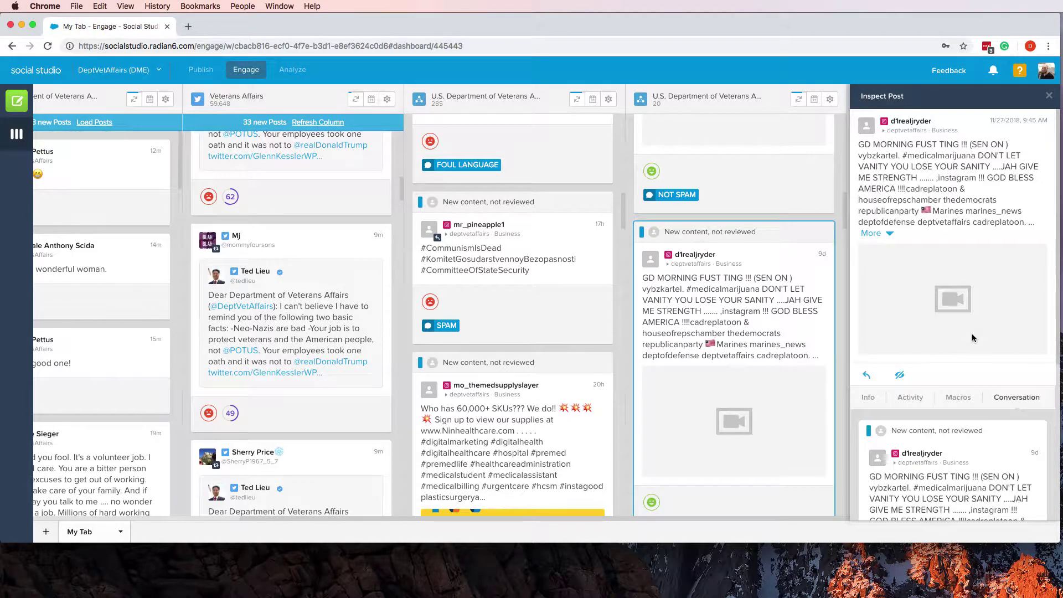
click(868, 399)
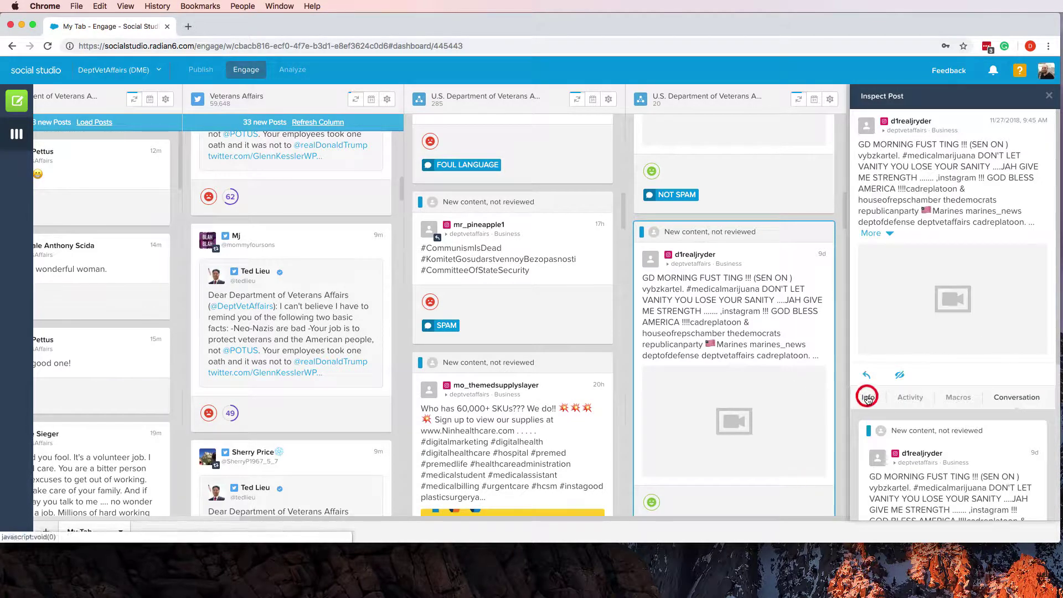
scroll(892, 404, down, 2)
scroll(893, 405, down, 4)
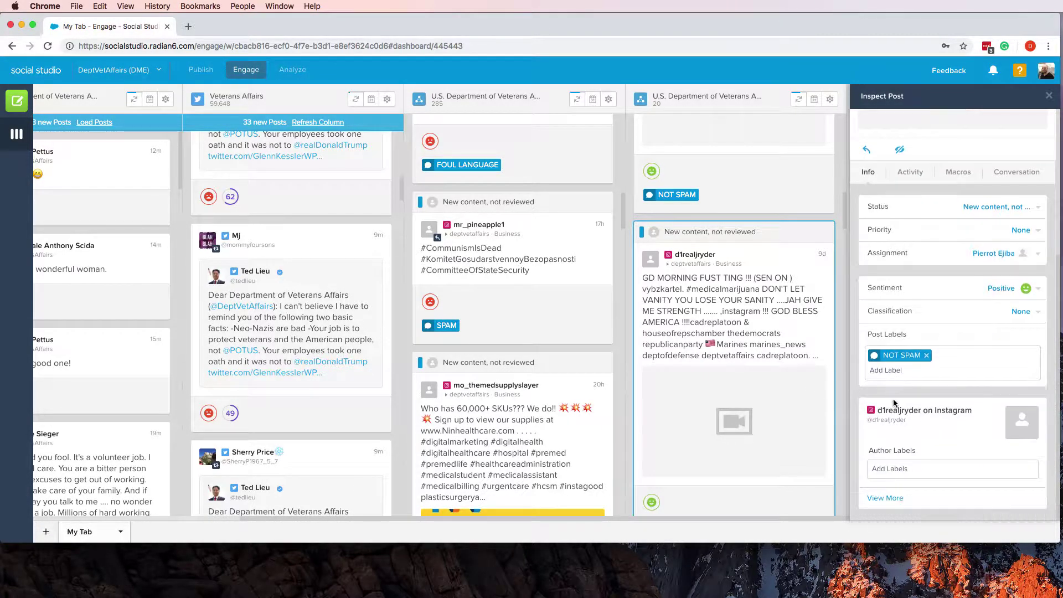
Return to the first columns of the dashboard, starting with the Department of Veterans Affairs Instagram column
click(335, 519)
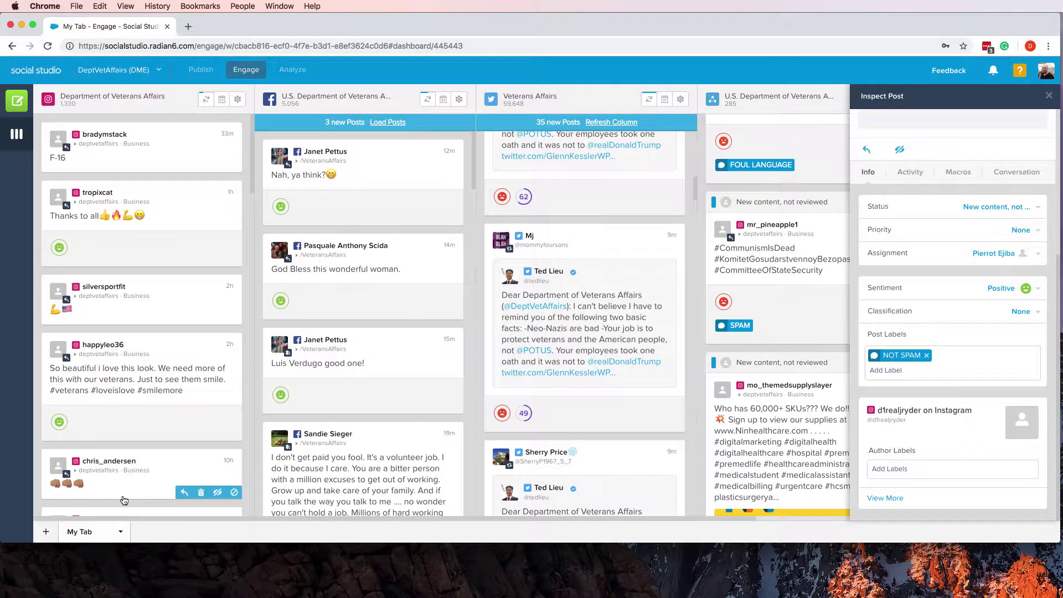